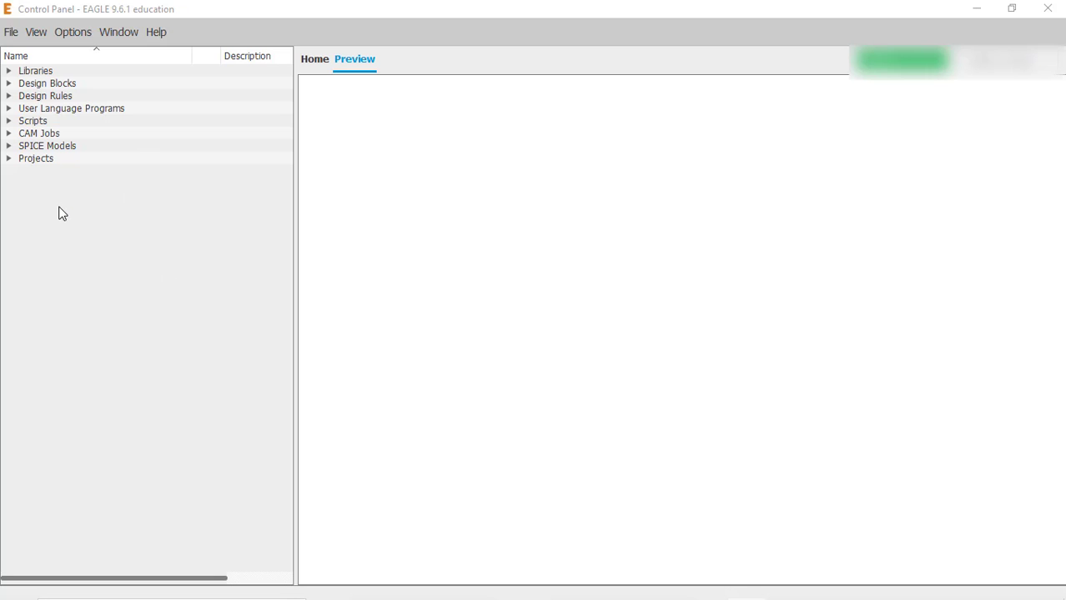
- Expand the Projects branch of the Control Panel tree and look at its projects and examples folders
left_click(9, 160)
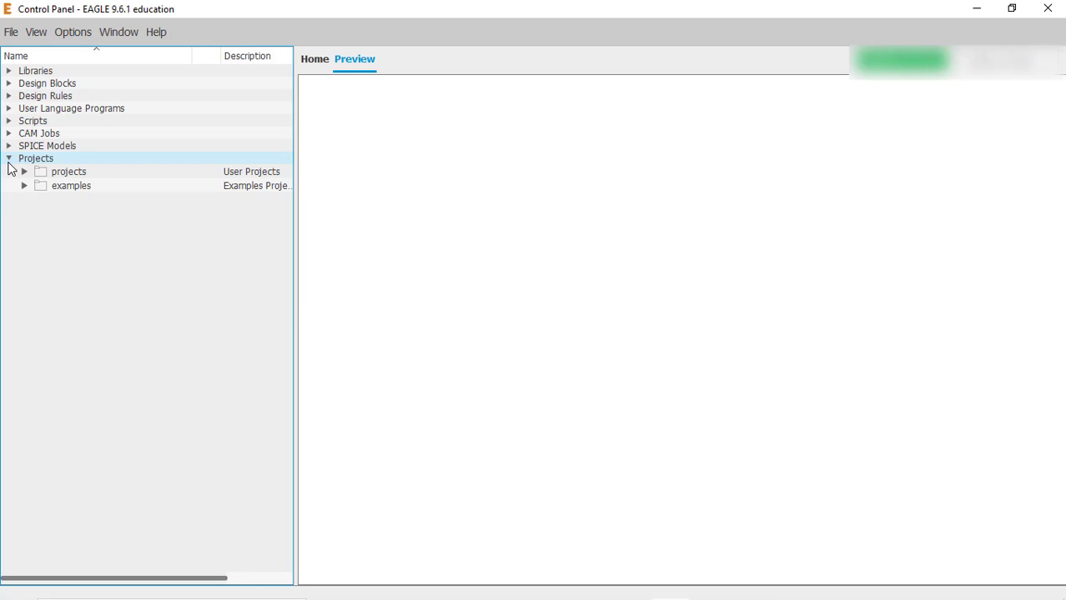
left_click(87, 170)
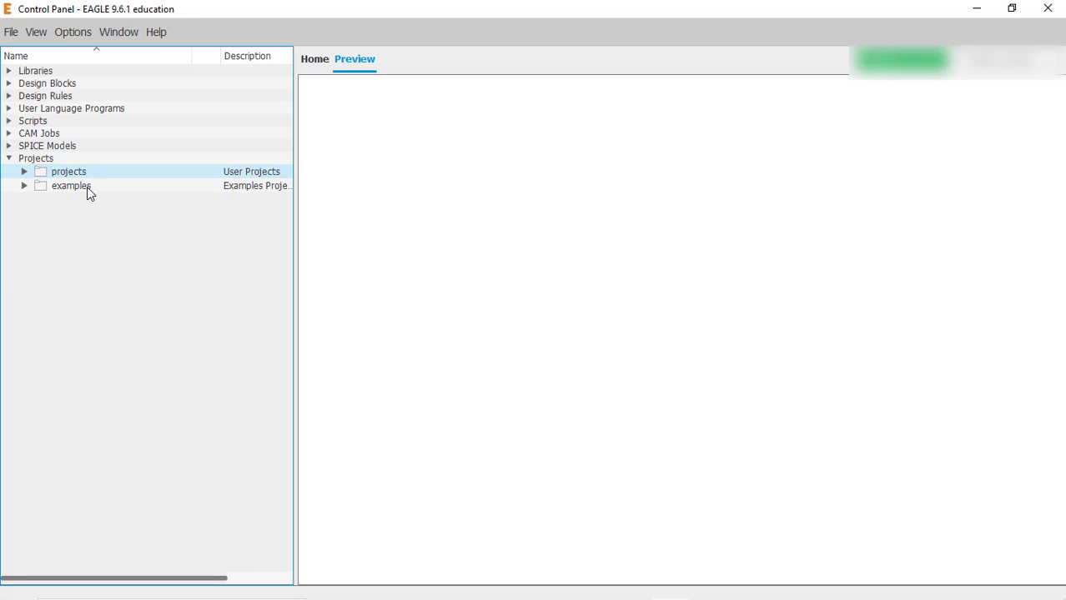
left_click(93, 188)
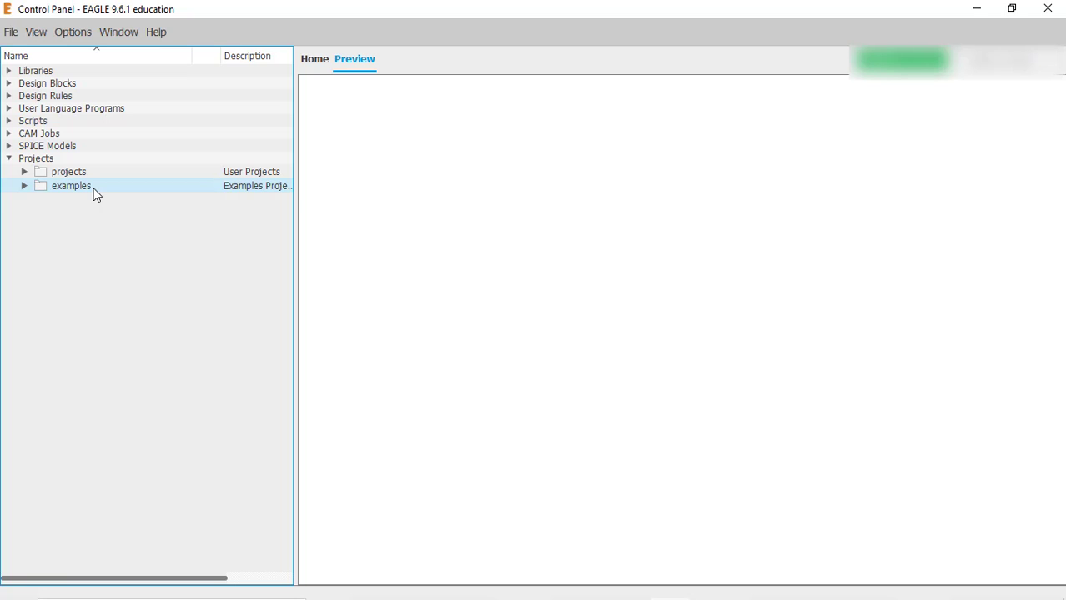
left_click(93, 175)
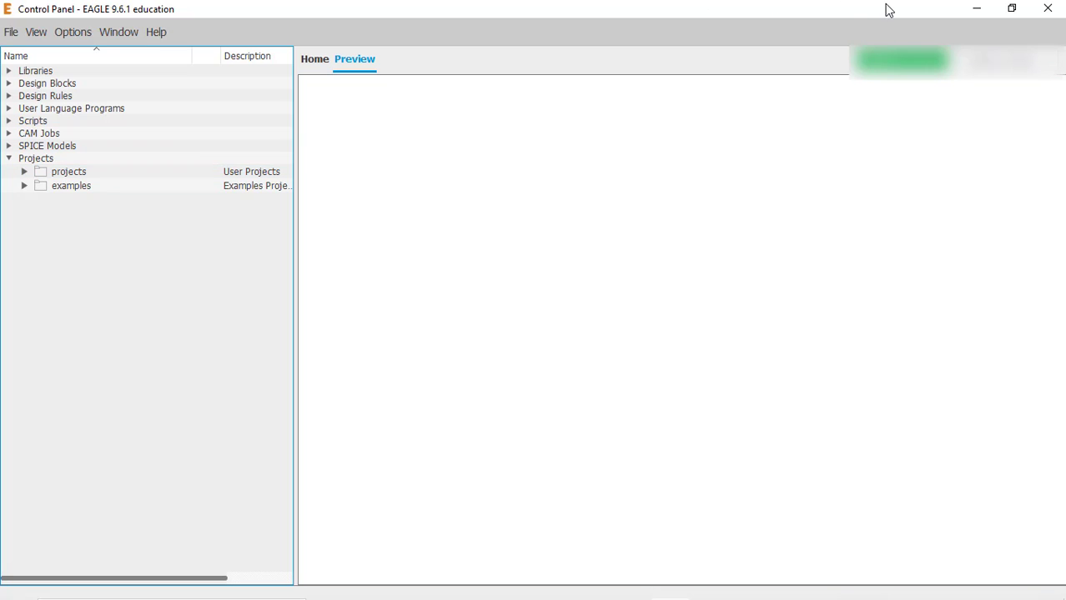
- Create a desktop folder named EAGLE Projects, merging it with the existing folder of the same name
left_click(976, 9)
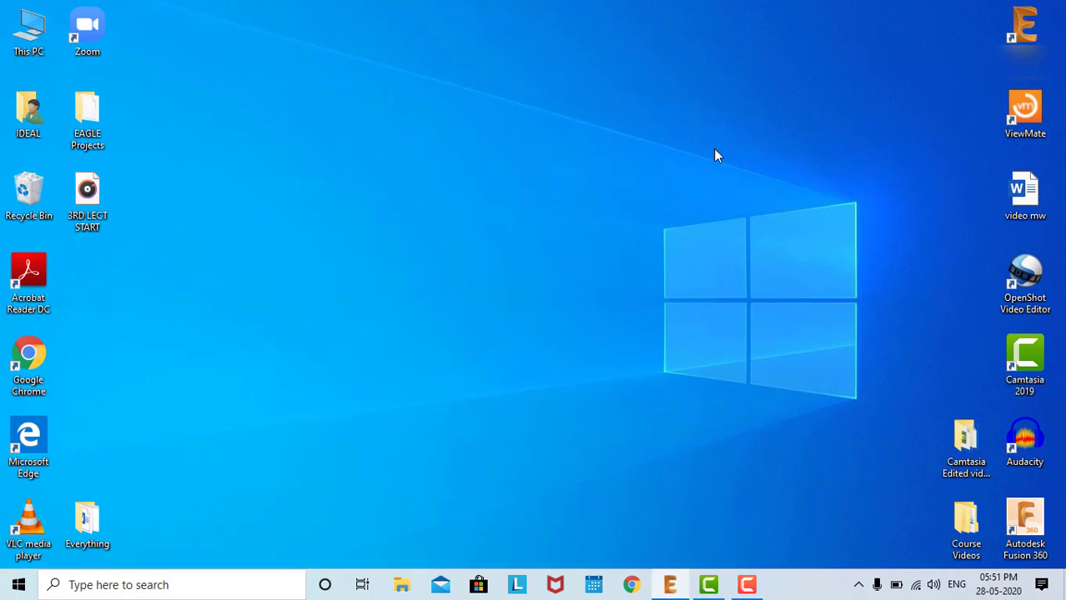
right_click(481, 114)
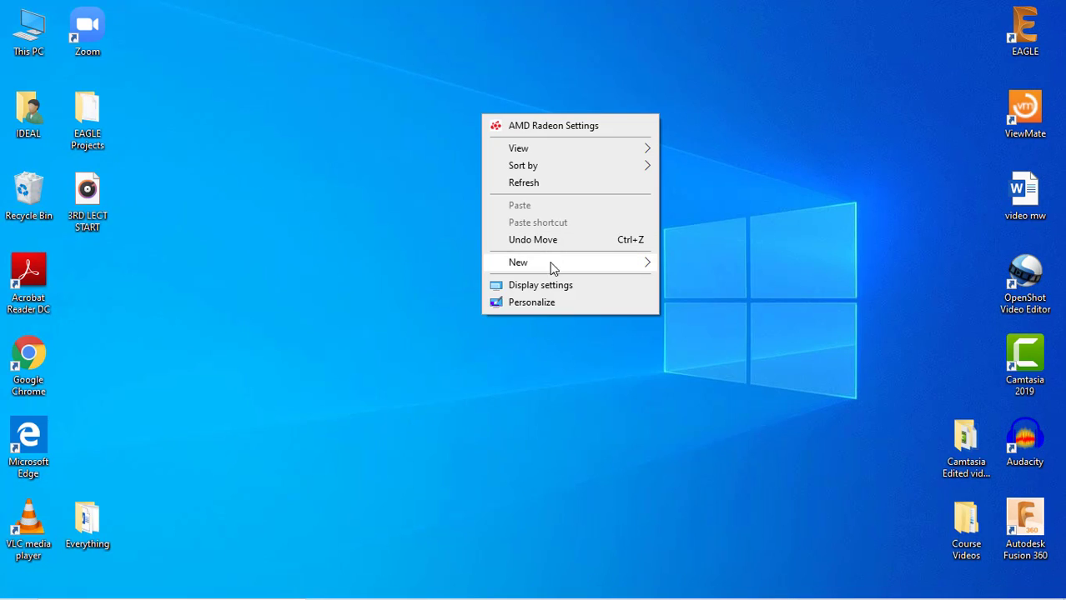
left_click(691, 263)
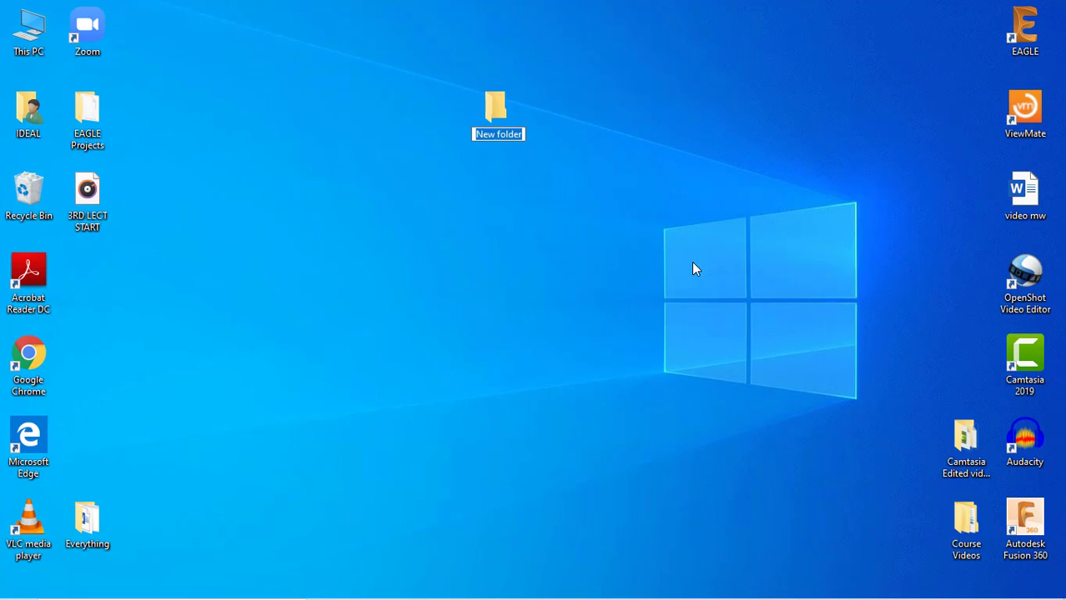
type("EAGLE")
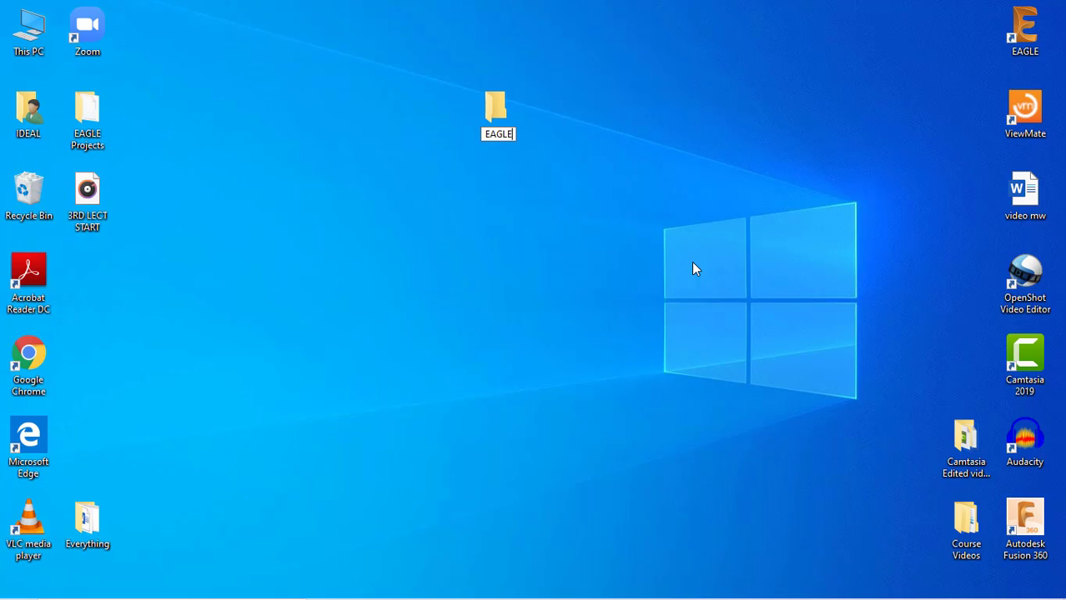
key("Caps_Lock")
key("Caps_Lock")
type("P")
key("Caps_Lock")
type("rojects")
key("Return")
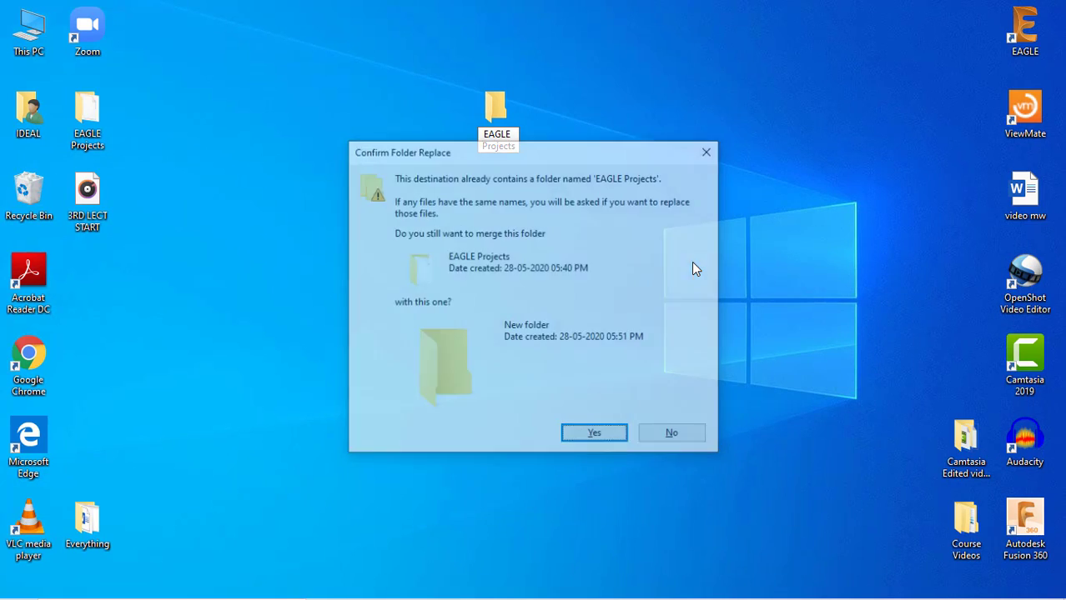
left_click(617, 437)
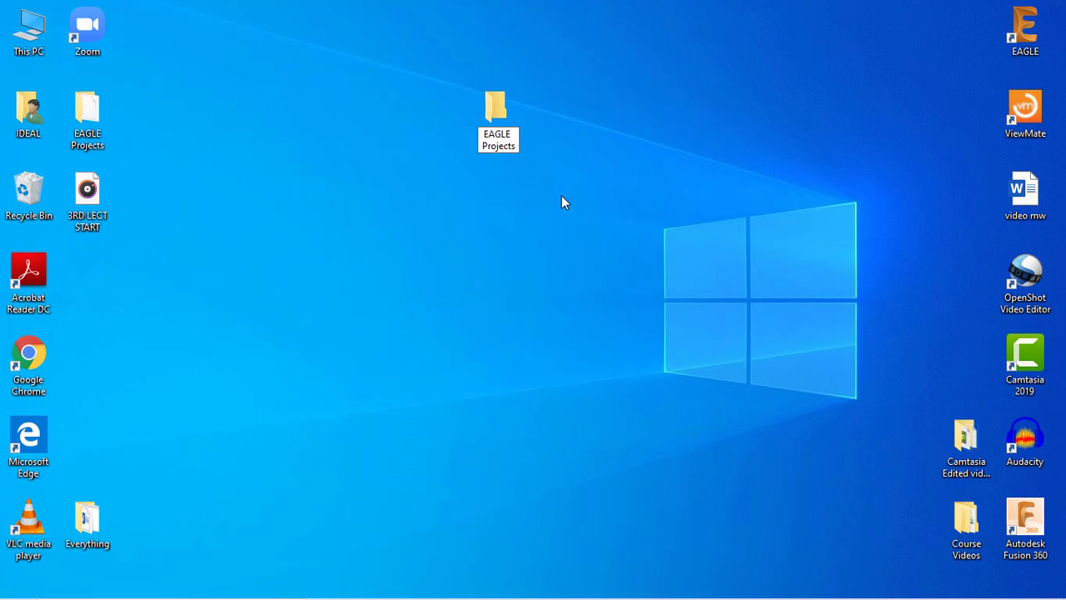
- Move the EAGLE Projects folder beside the EAGLE shortcut on the desktop, checking the folder's contents
left_click_drag(87, 116, 934, 53)
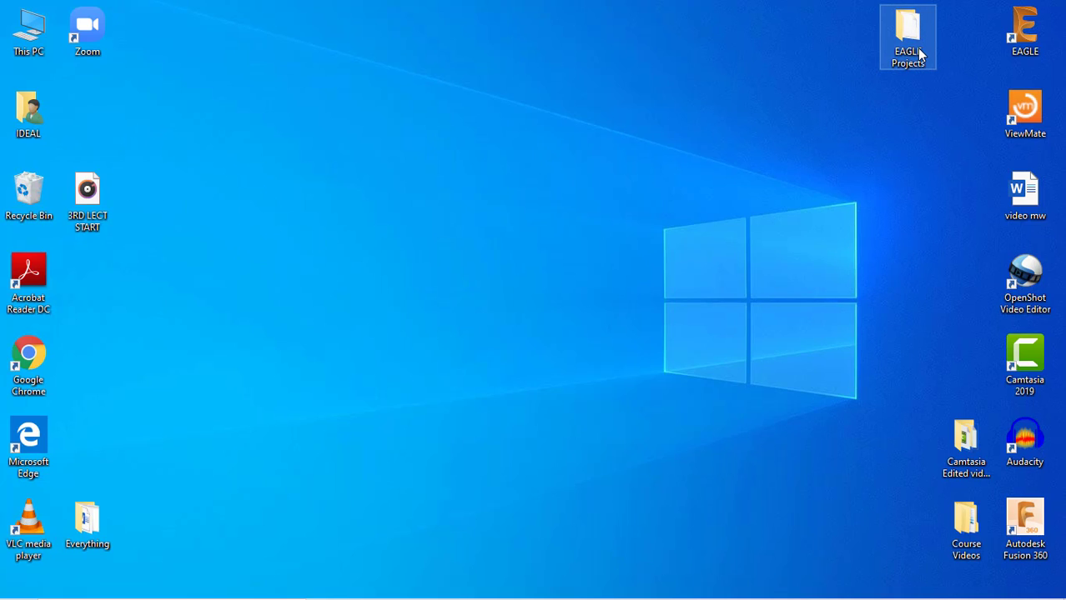
double_click(919, 52)
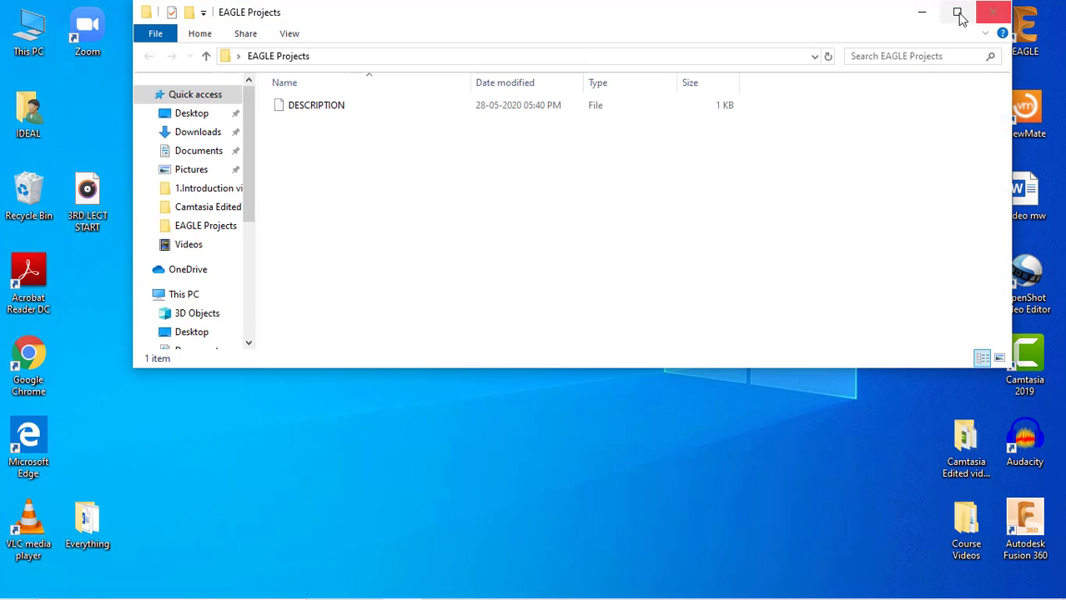
left_click(958, 13)
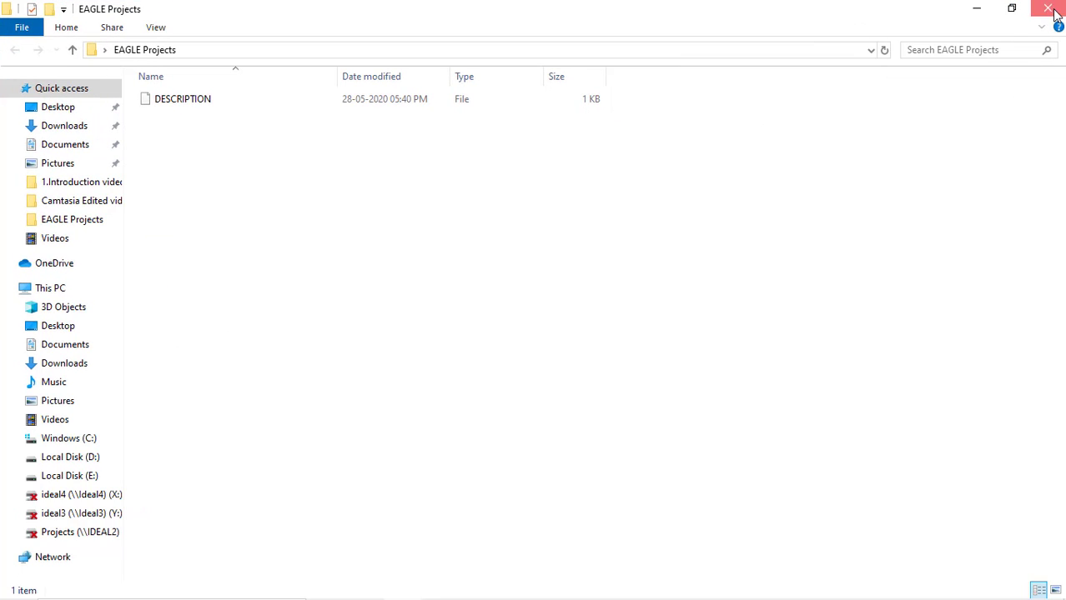
left_click(1049, 9)
left_click_drag(922, 67, 976, 50)
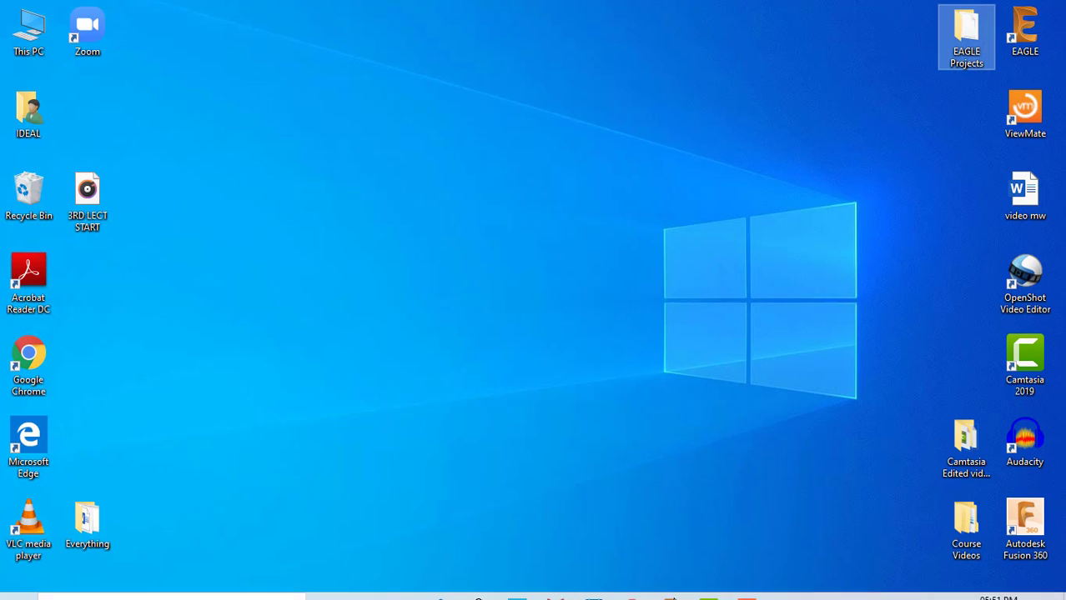
- Switch to the EAGLE Control Panel and clear the Projects path in the directory settings
left_click(670, 585)
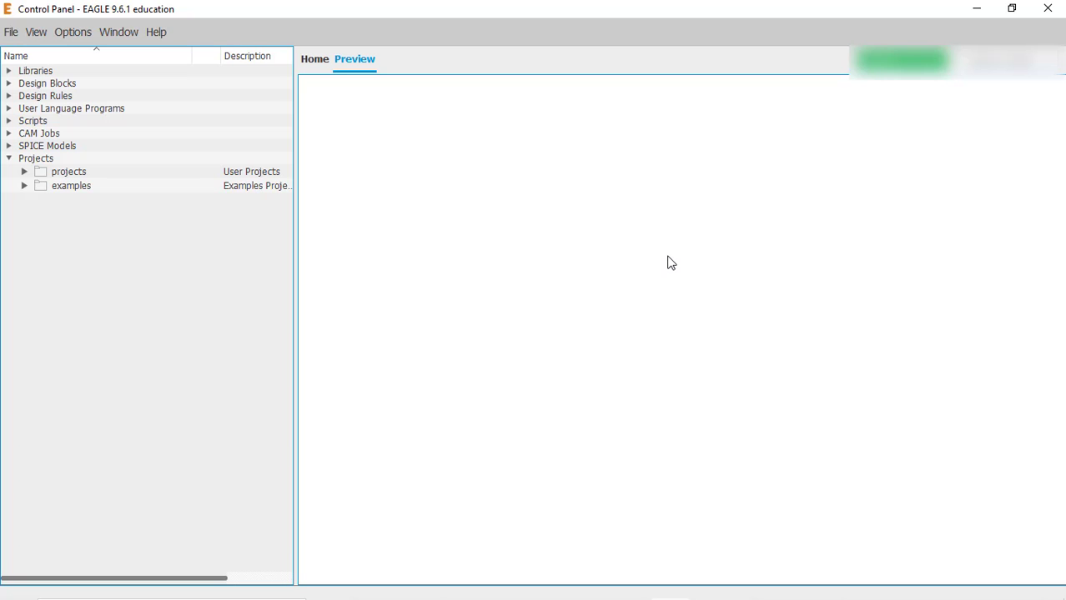
left_click(75, 36)
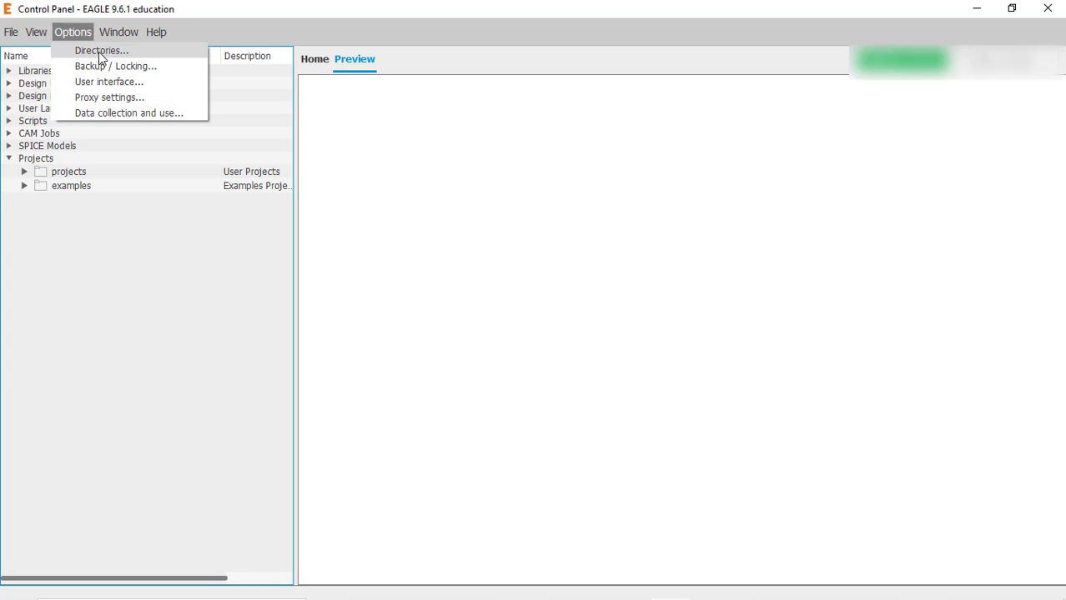
left_click(104, 51)
left_click_drag(106, 19, 525, 152)
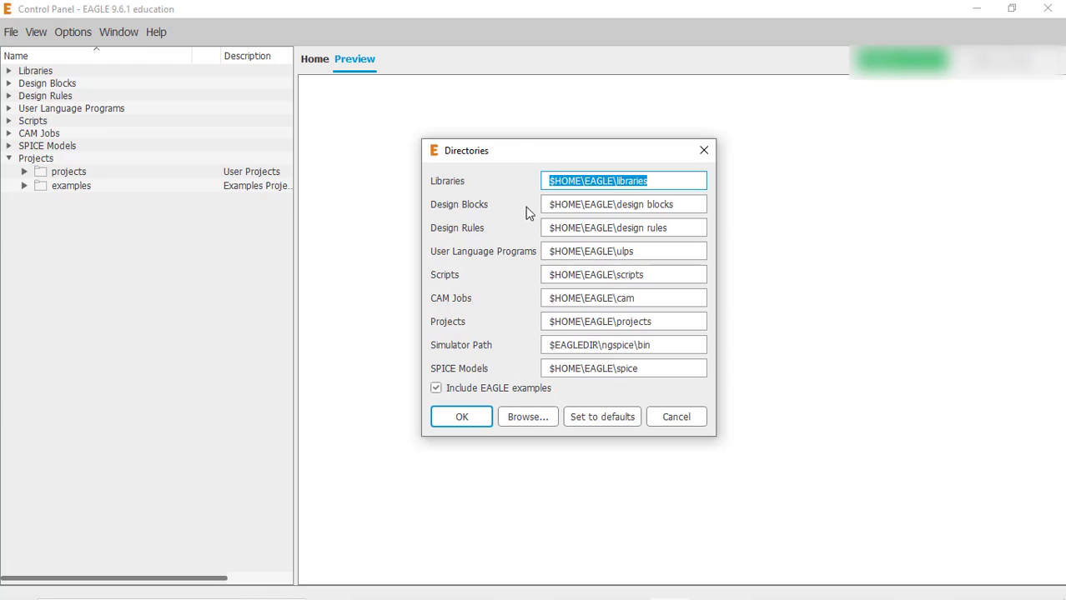
left_click(659, 321)
left_click_drag(659, 321, 549, 321)
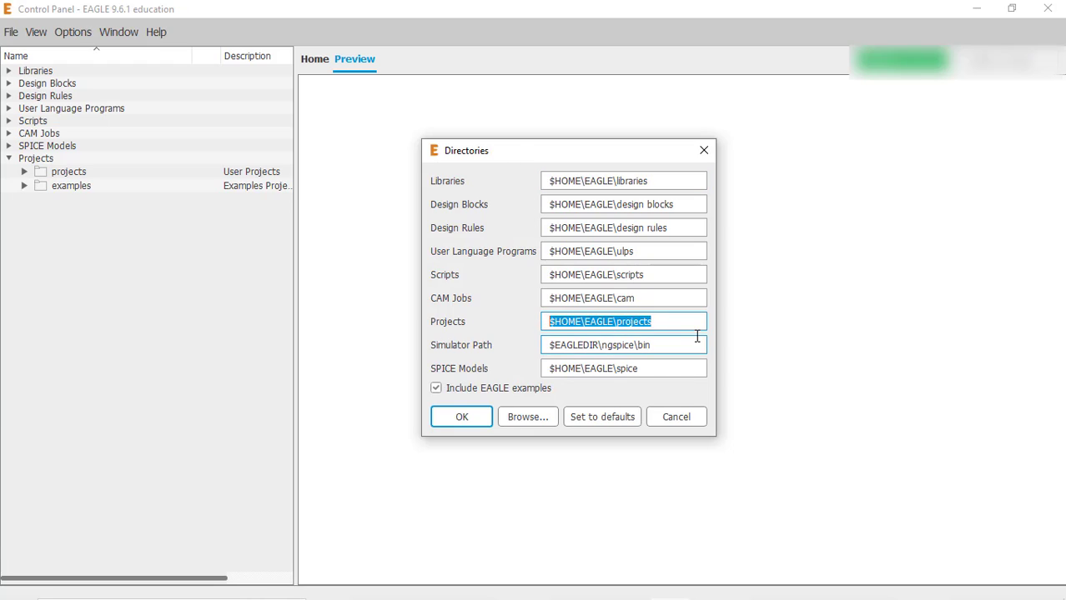
key("BackSpace")
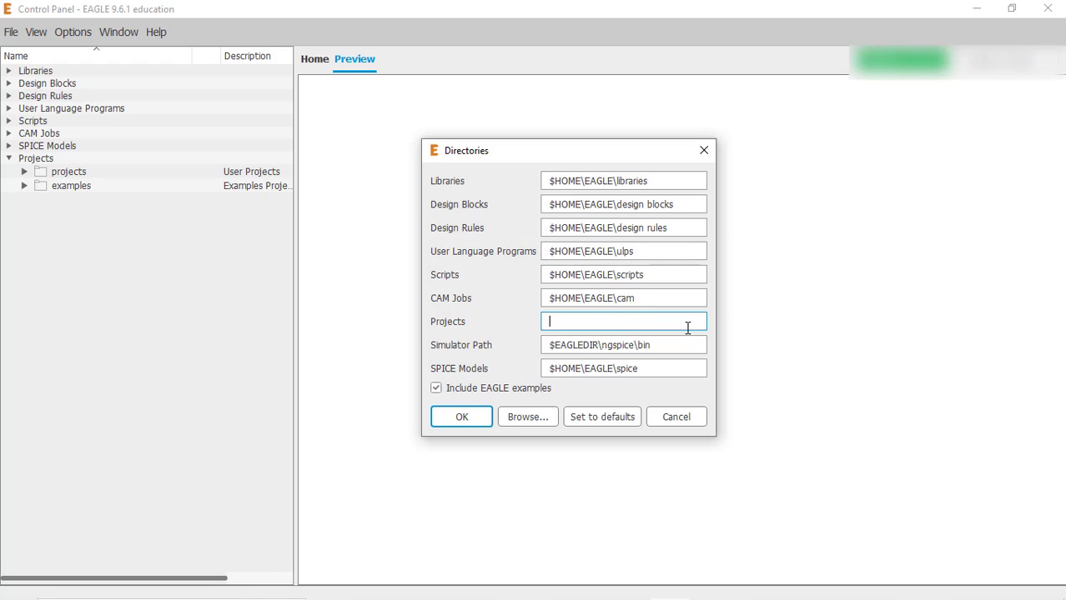
- Set the Projects directory to the EAGLE Projects folder on the Desktop and accept the directory settings
left_click(522, 412)
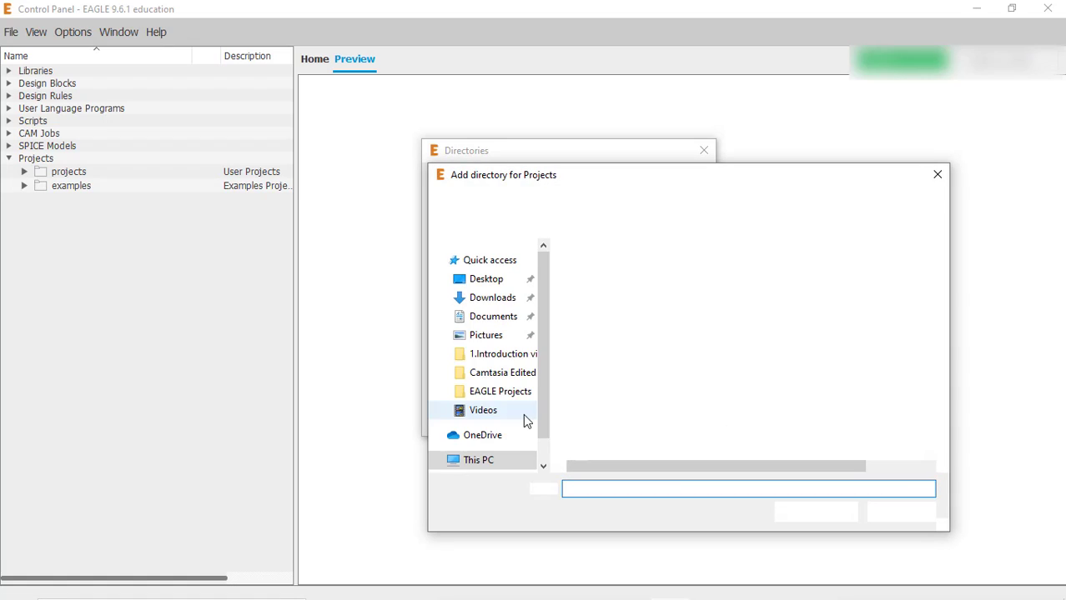
scroll(492, 283, "down", 4)
left_click(491, 275)
left_click(487, 292)
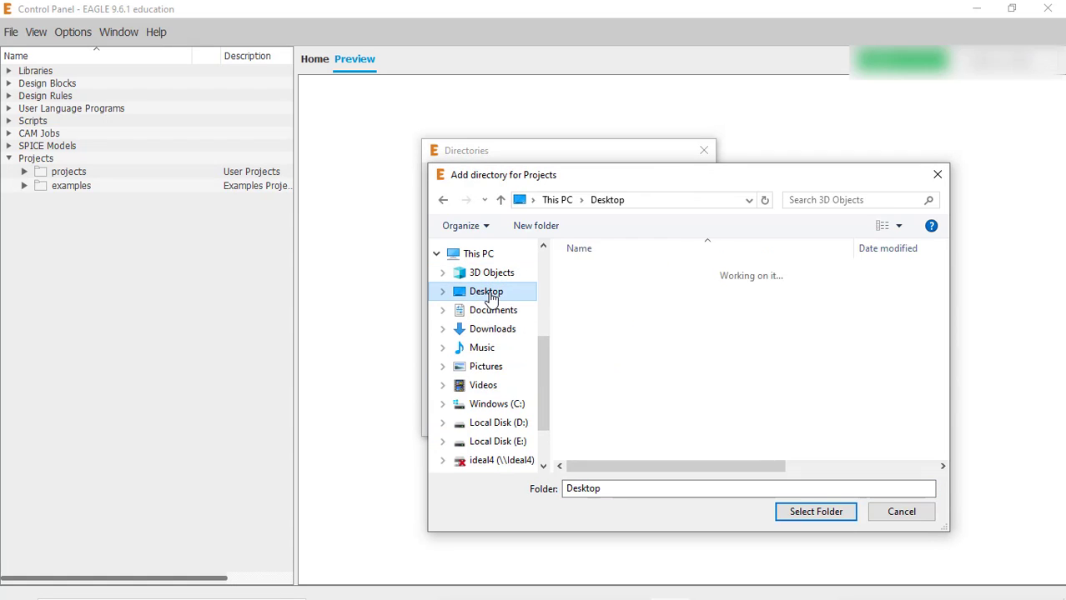
left_click(614, 323)
left_click(795, 517)
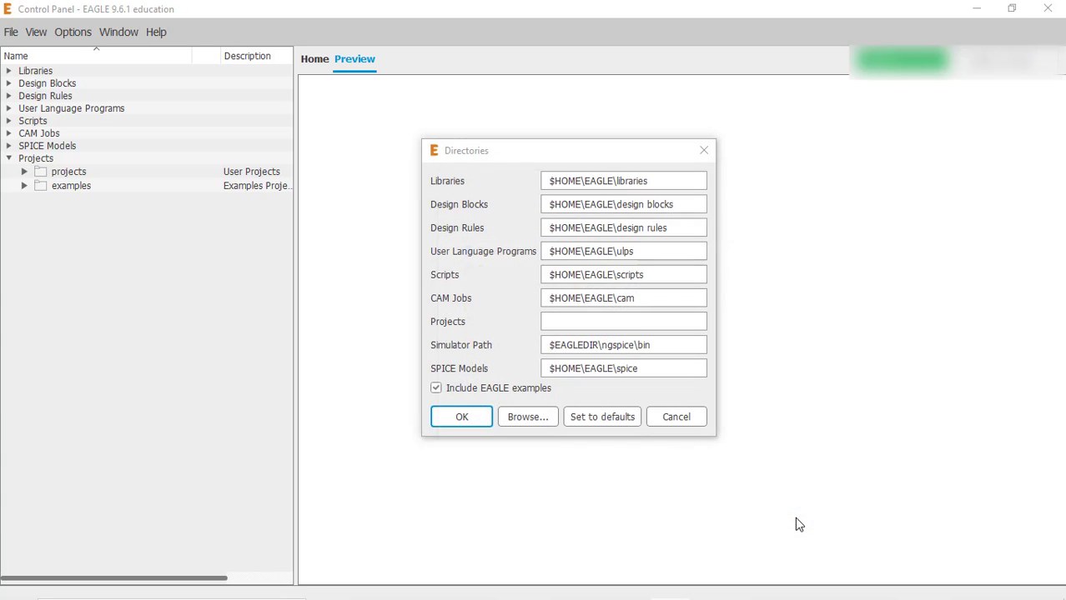
left_click(469, 420)
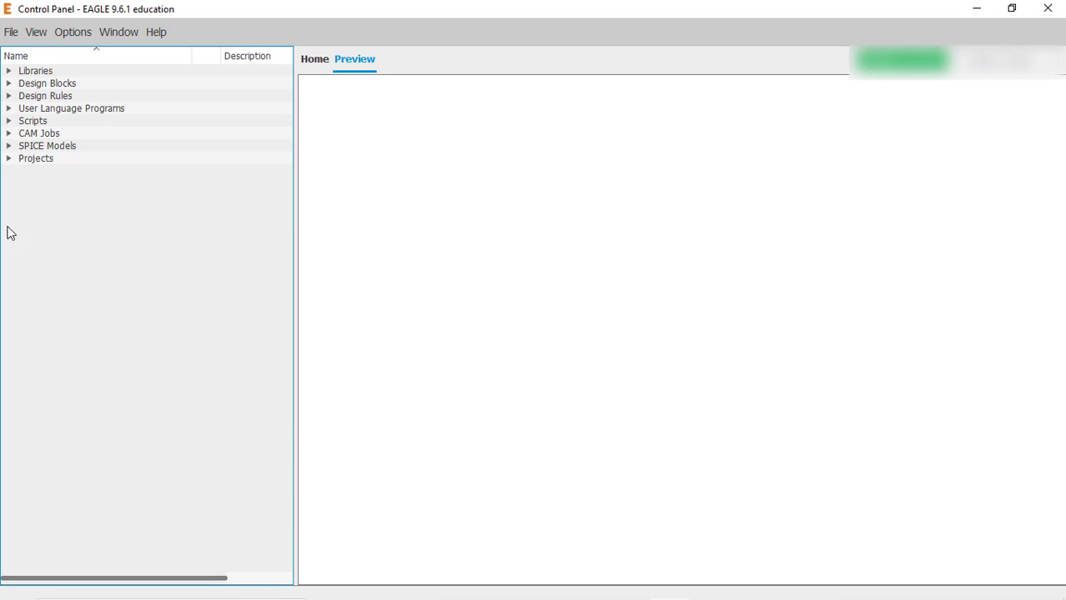
- Expand the Projects branch again and check the EAGLE Projects folder for contents
left_click(9, 163)
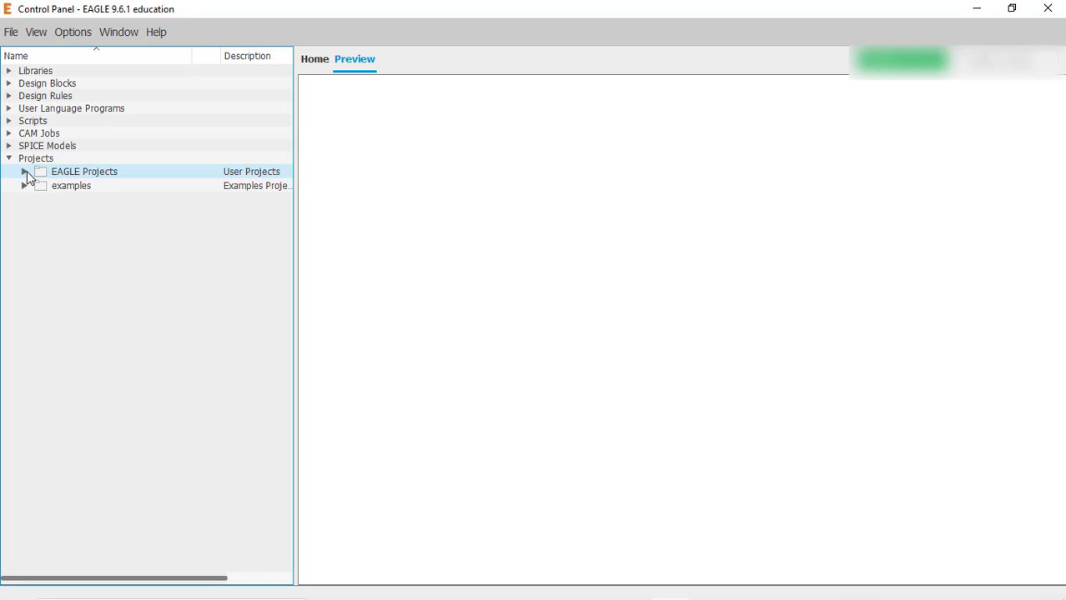
left_click(25, 172)
left_click(25, 172)
left_click(25, 172)
left_click(25, 172)
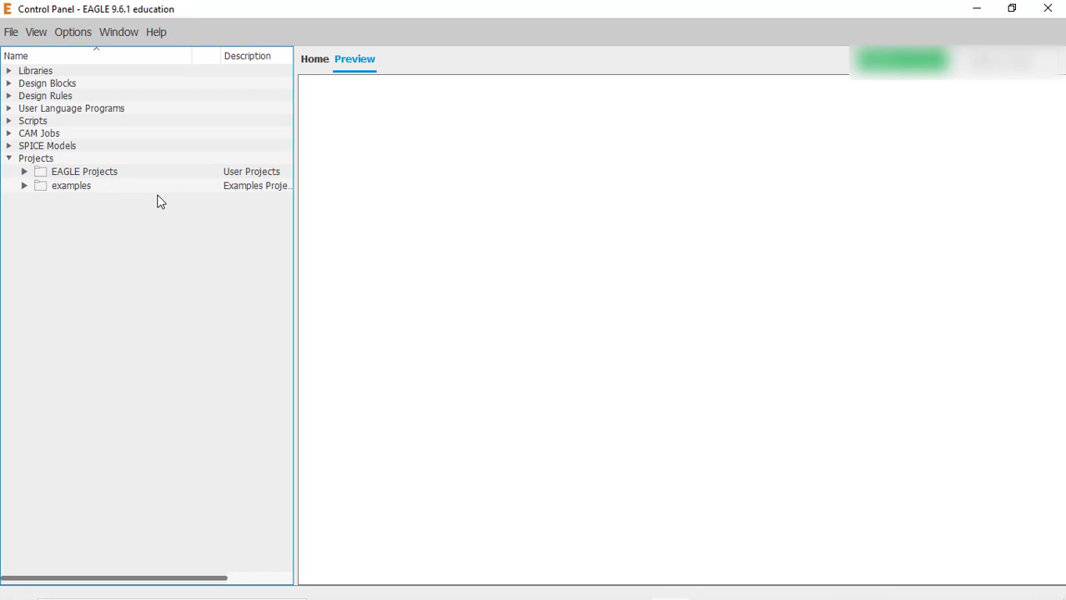
- Create a new project named Demo Project inside the EAGLE Projects folder
right_click(132, 174)
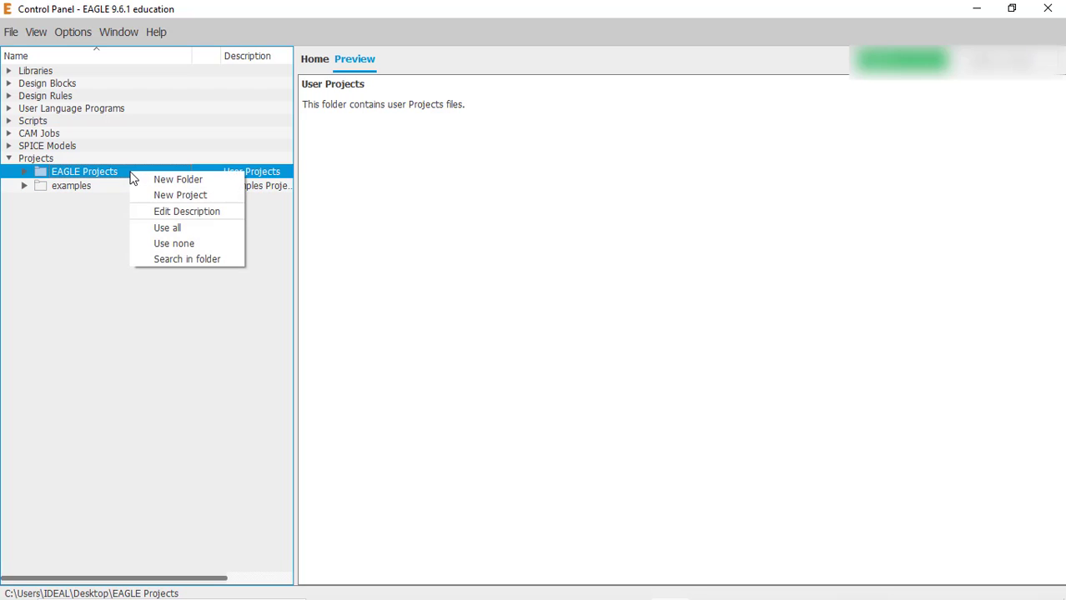
left_click(164, 196)
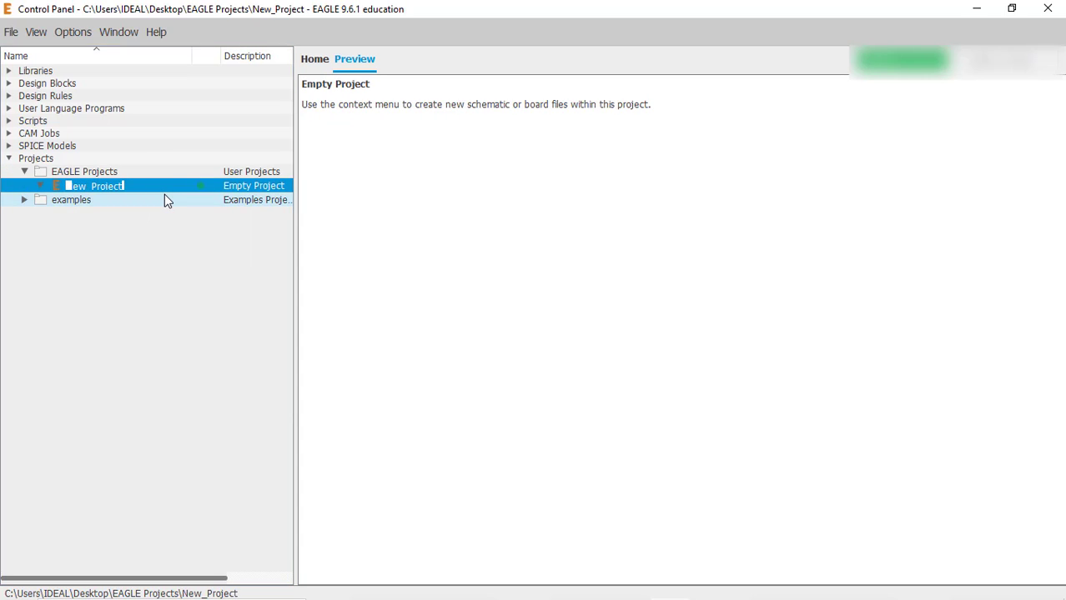
key("Caps_Lock")
type("D")
key("Caps_Lock")
type("emo")
key("Caps_Lock")
type("P")
key("Caps_Lock")
type("roject")
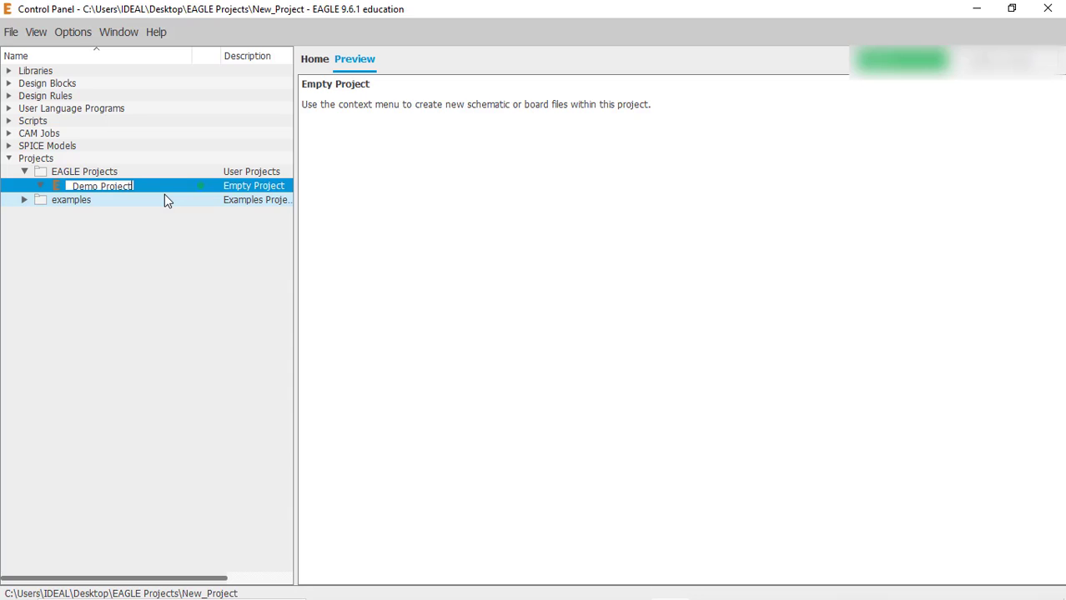
key("Return")
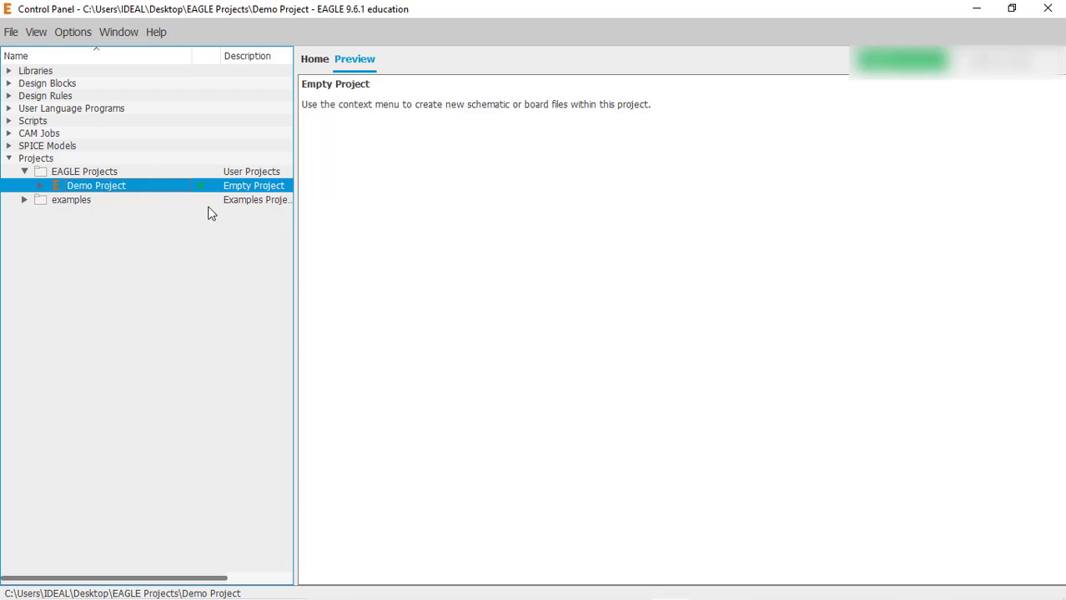
- Create a new schematic in Demo Project
right_click(142, 190)
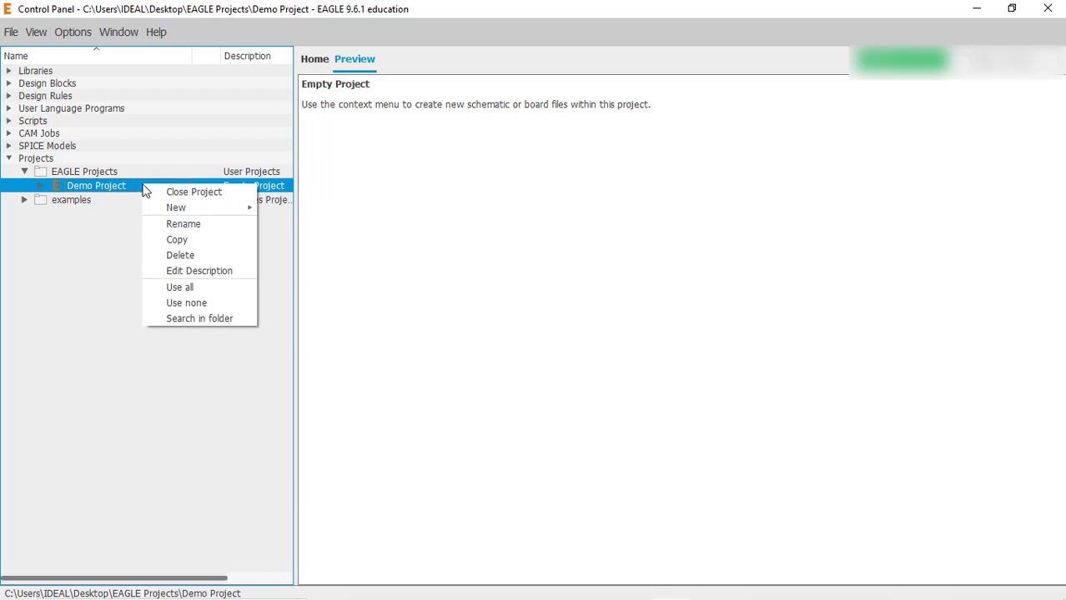
mouse_move(211, 213)
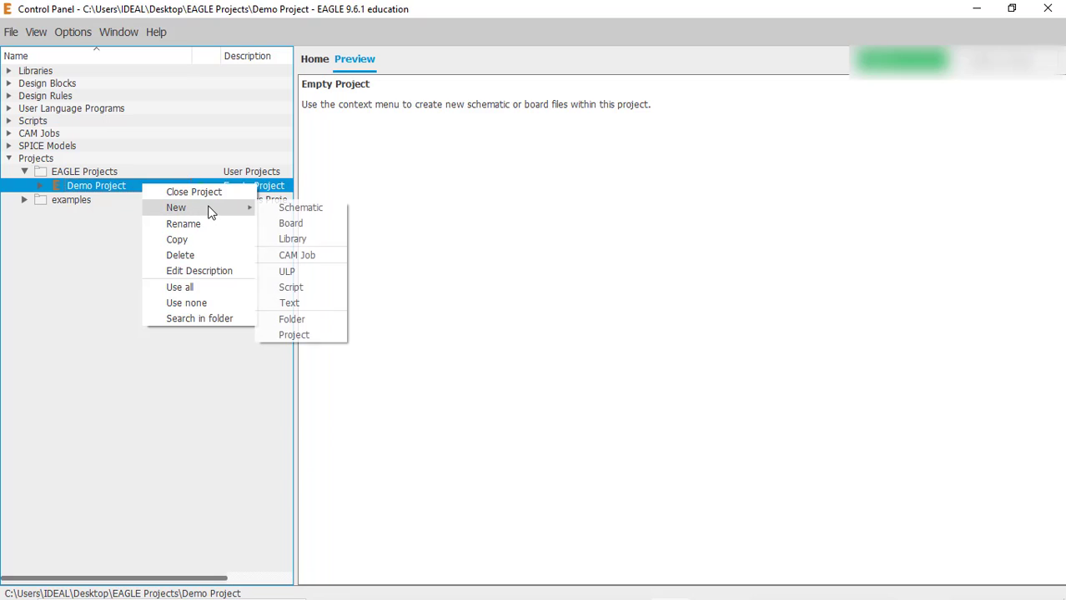
left_click(295, 212)
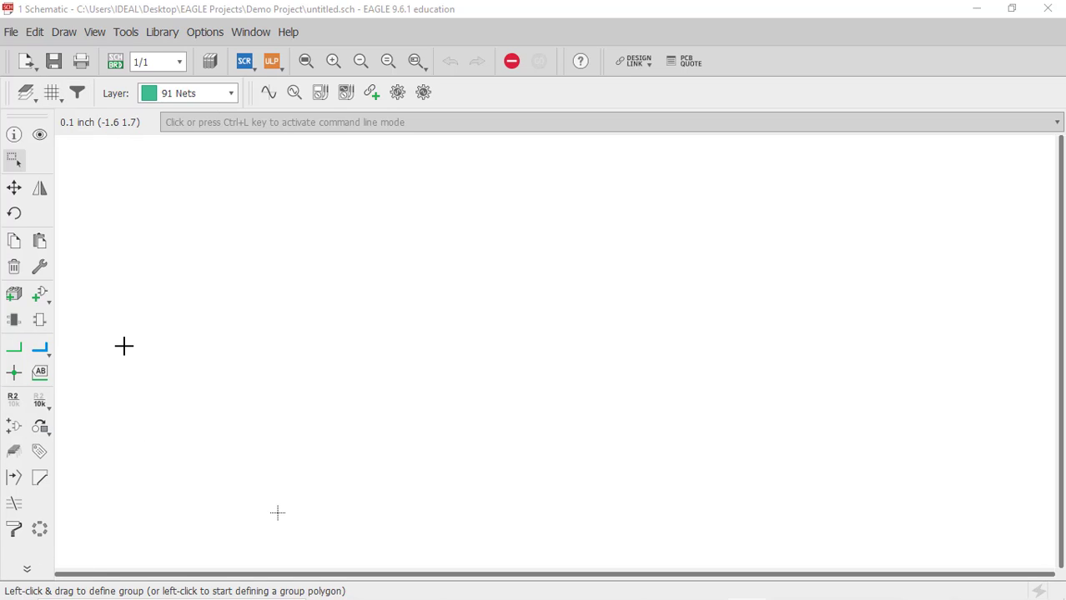
- Start adding a part and expand the R-US_ resistor group in the rcl library
left_click(42, 298)
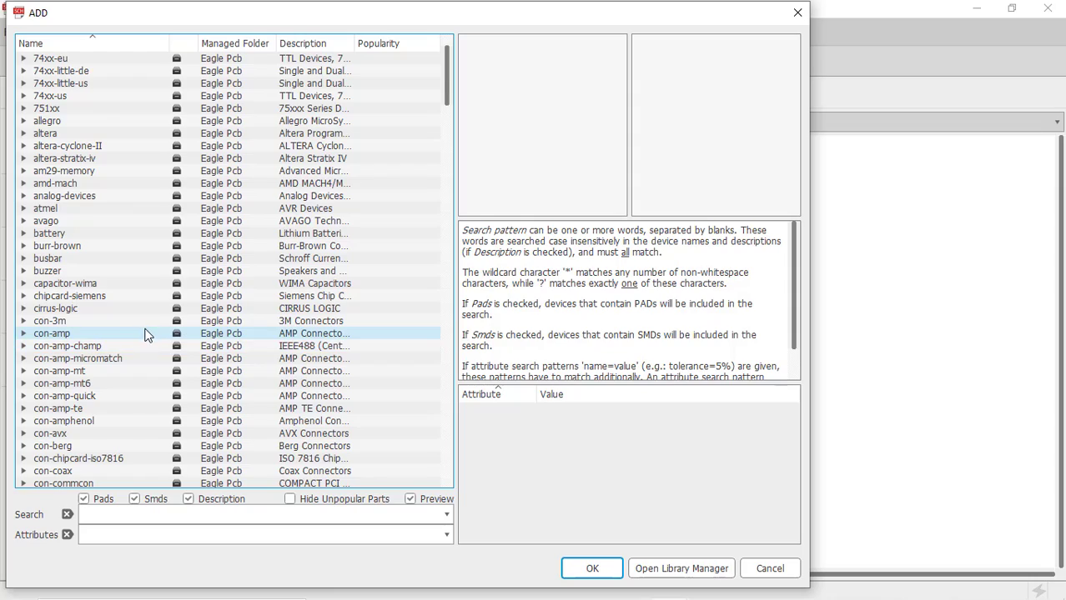
scroll(79, 346, "down", 20)
scroll(79, 345, "down", 20)
scroll(78, 345, "down", 15)
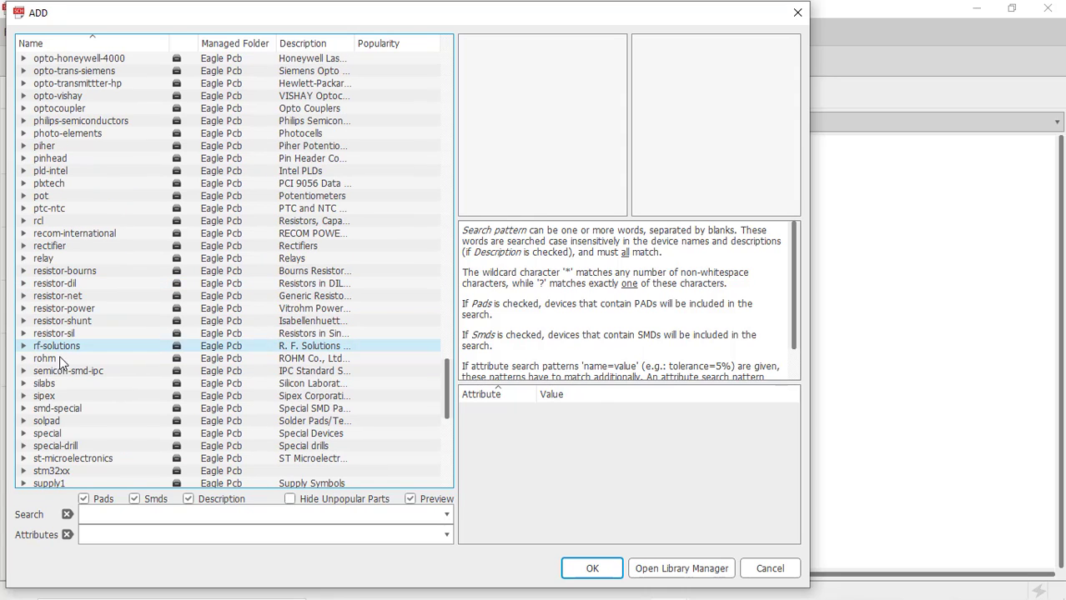
left_click(23, 222)
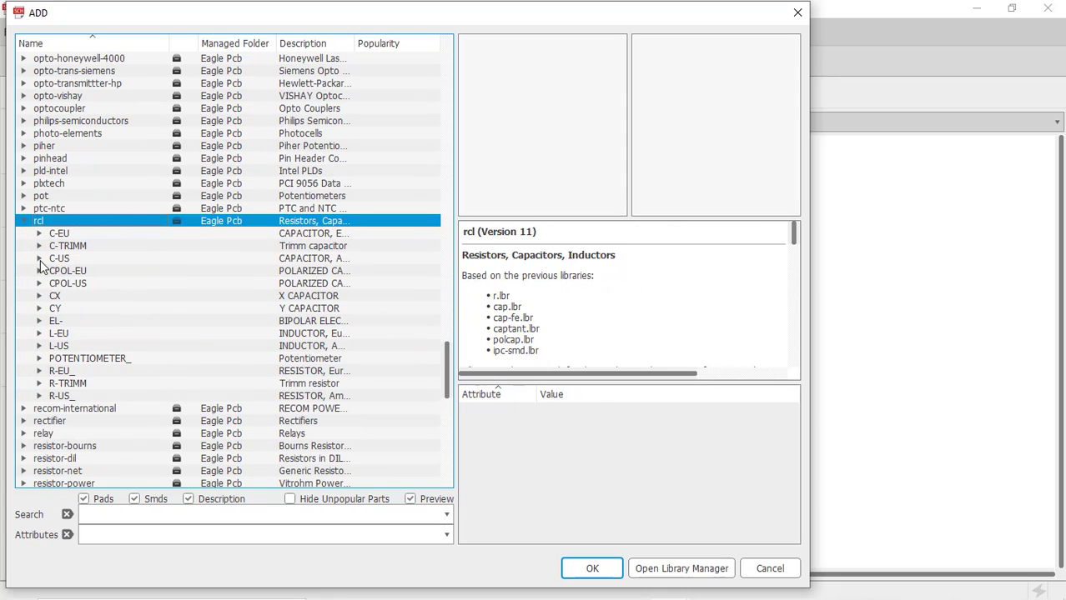
left_click(39, 396)
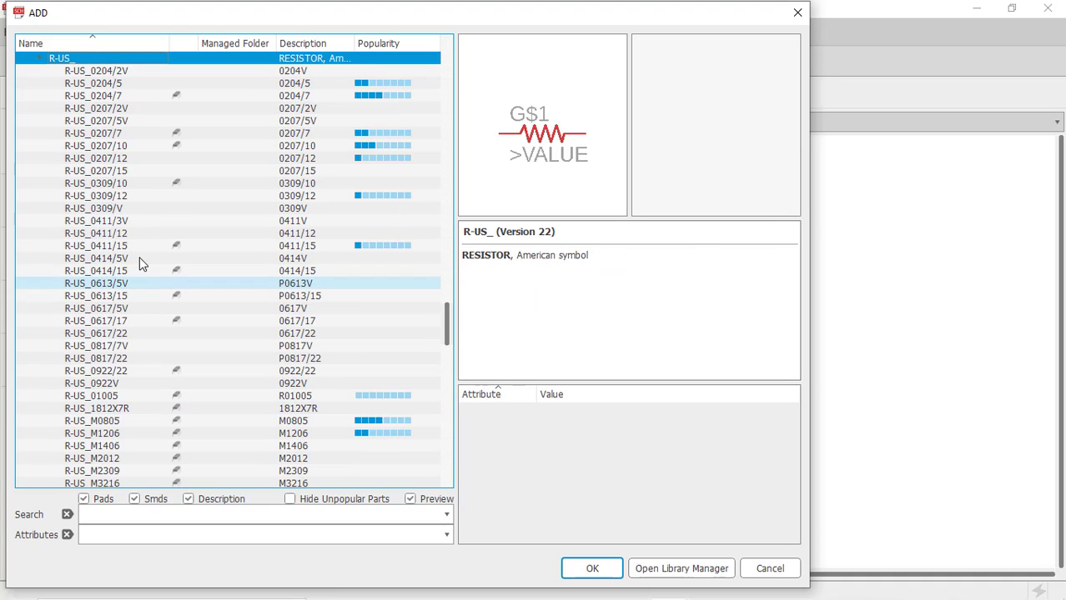
- Compare the previews of several R-US_ resistor packages, including 0204/5, 0204/7, 0207/15, 01005 and M1206
left_click(94, 85)
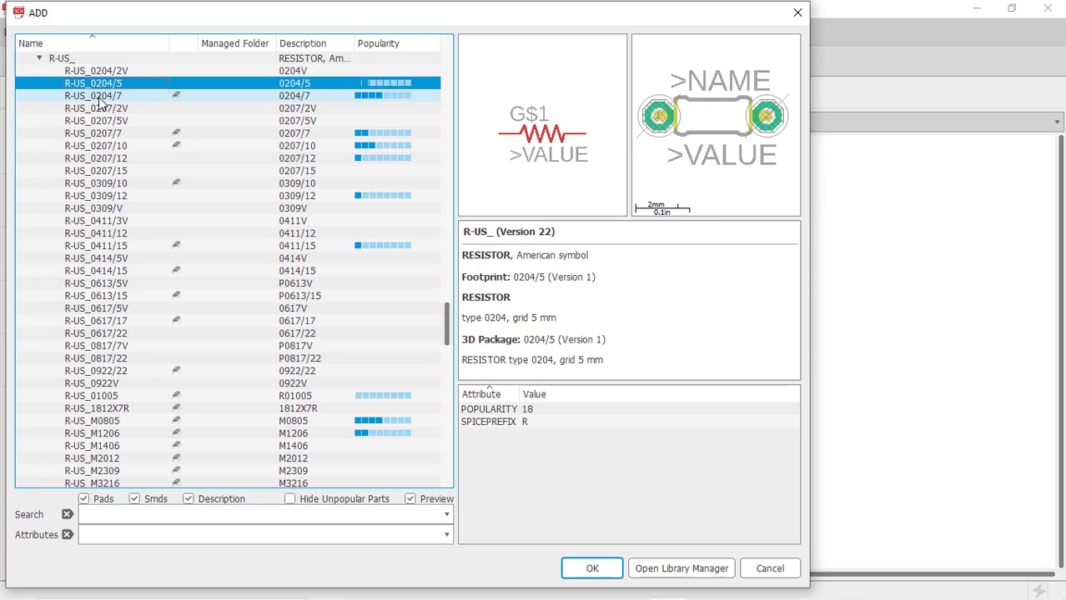
left_click(99, 96)
left_click(95, 170)
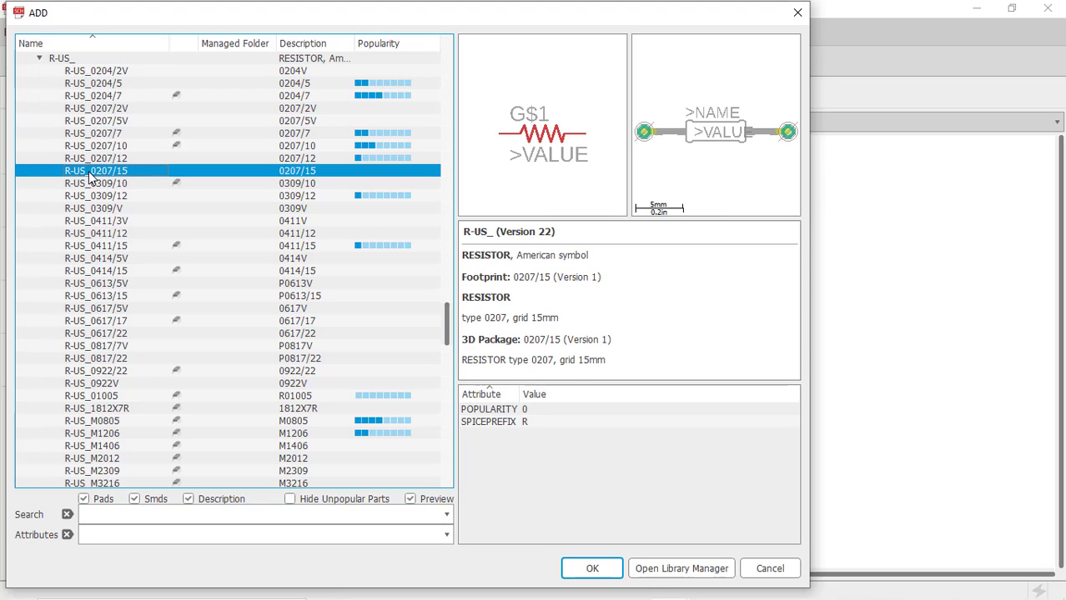
left_click(99, 96)
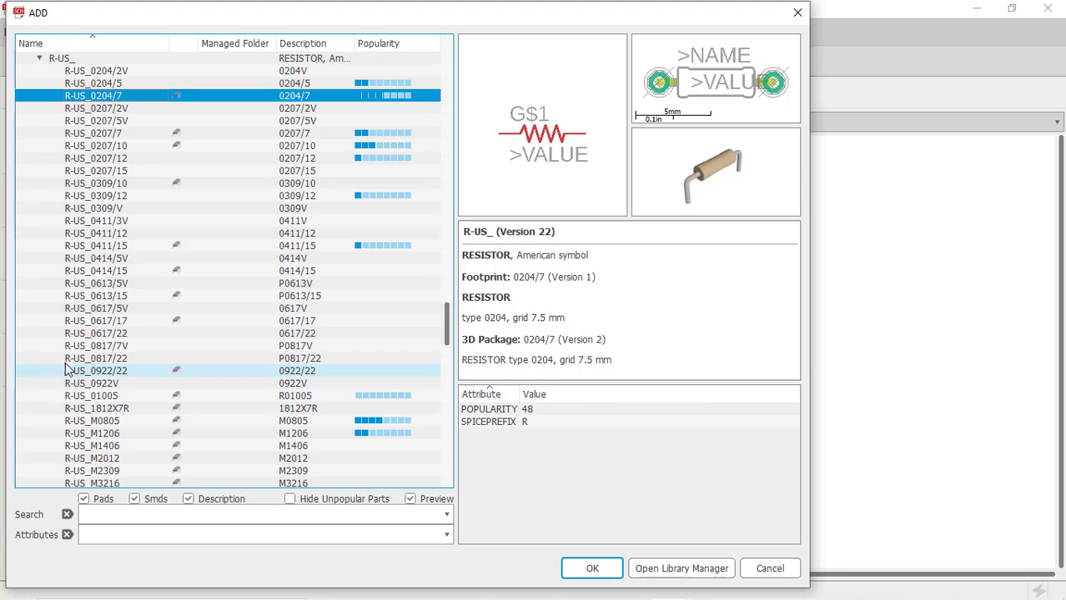
left_click(104, 361)
left_click(99, 397)
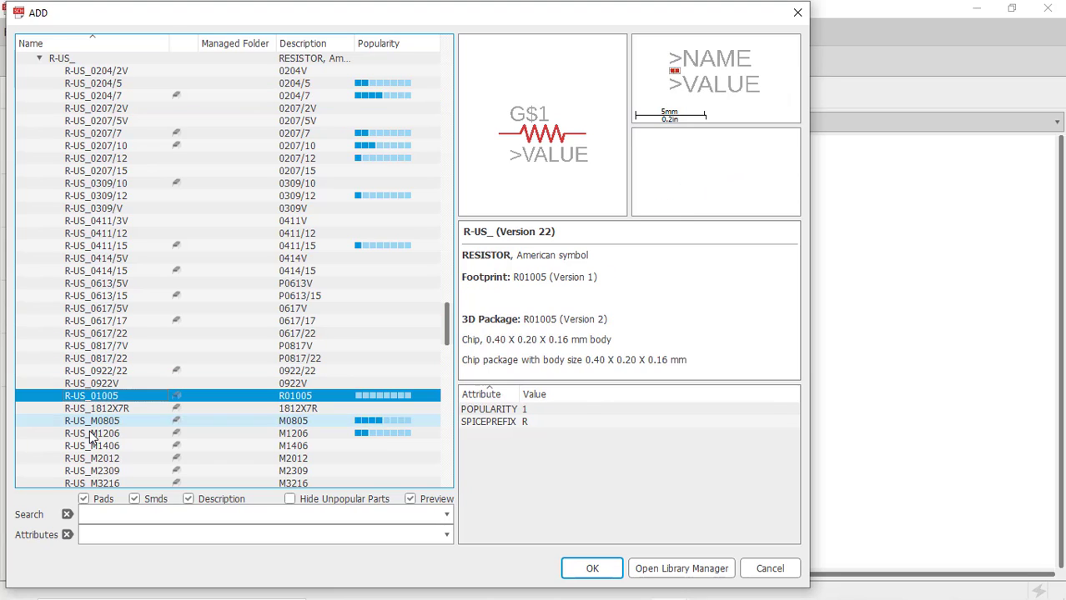
left_click(109, 434)
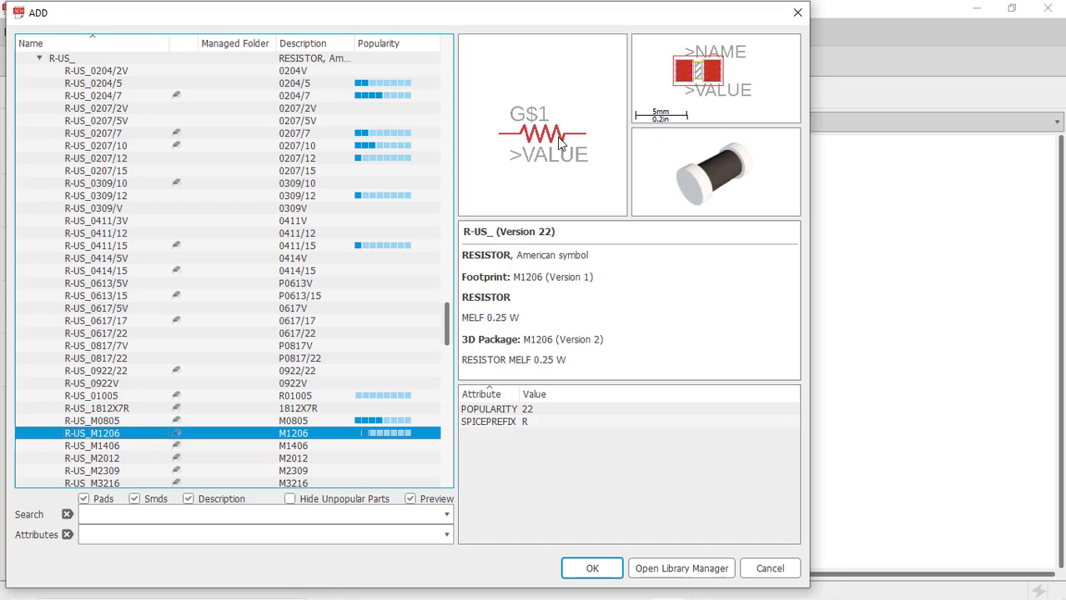
- Choose the R-US_0204/7 resistor, turn it vertical and place one in the schematic
left_click(93, 96)
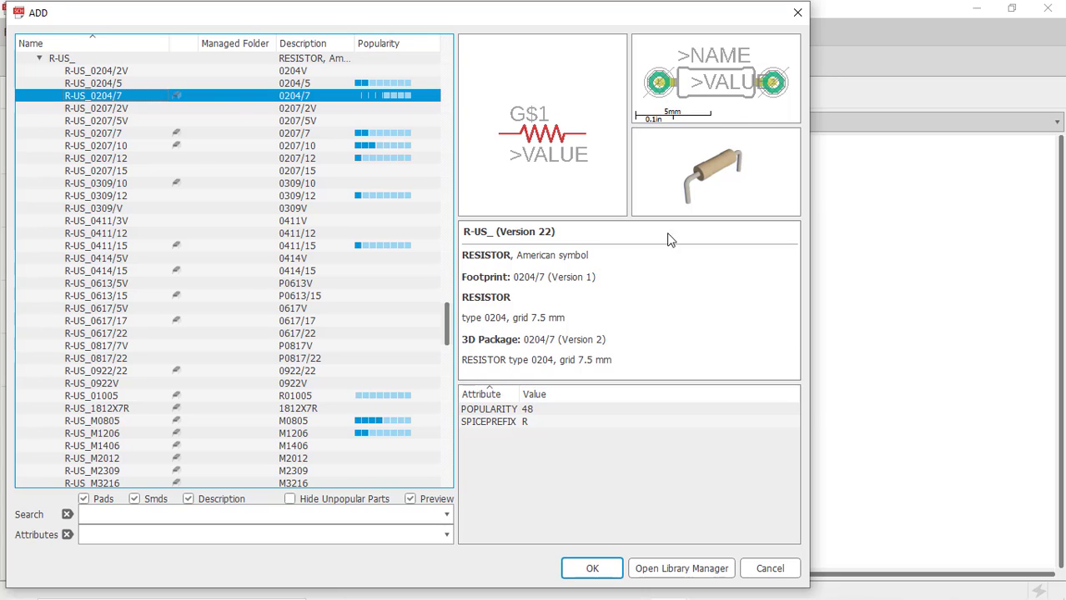
left_click(592, 567)
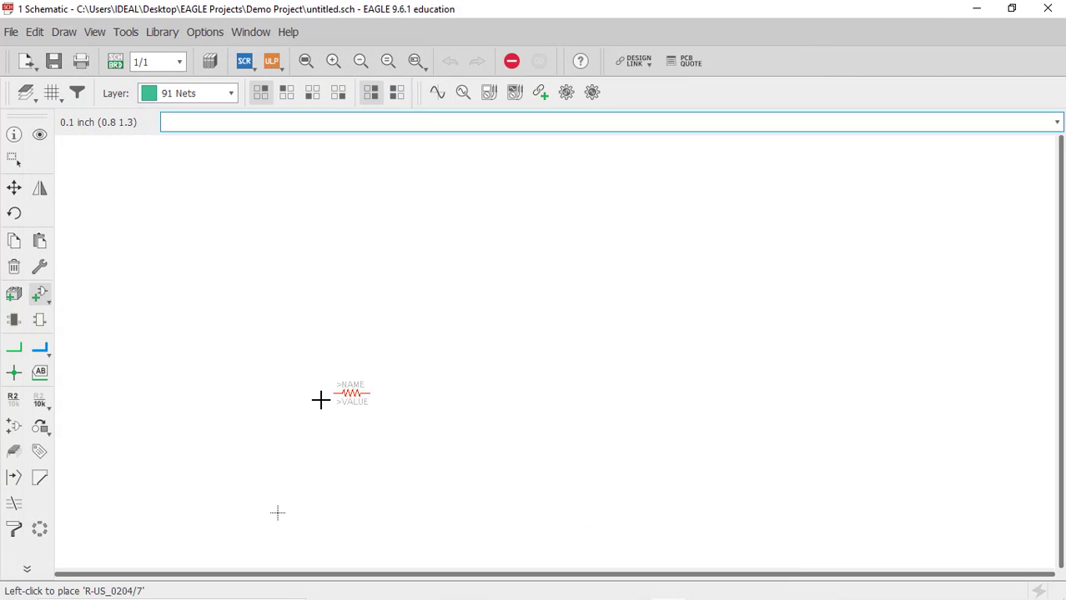
scroll(345, 381, "up", 2)
scroll(359, 371, "up", 1)
scroll(371, 365, "down", 3)
scroll(379, 364, "up", 3)
scroll(384, 365, "down", 2)
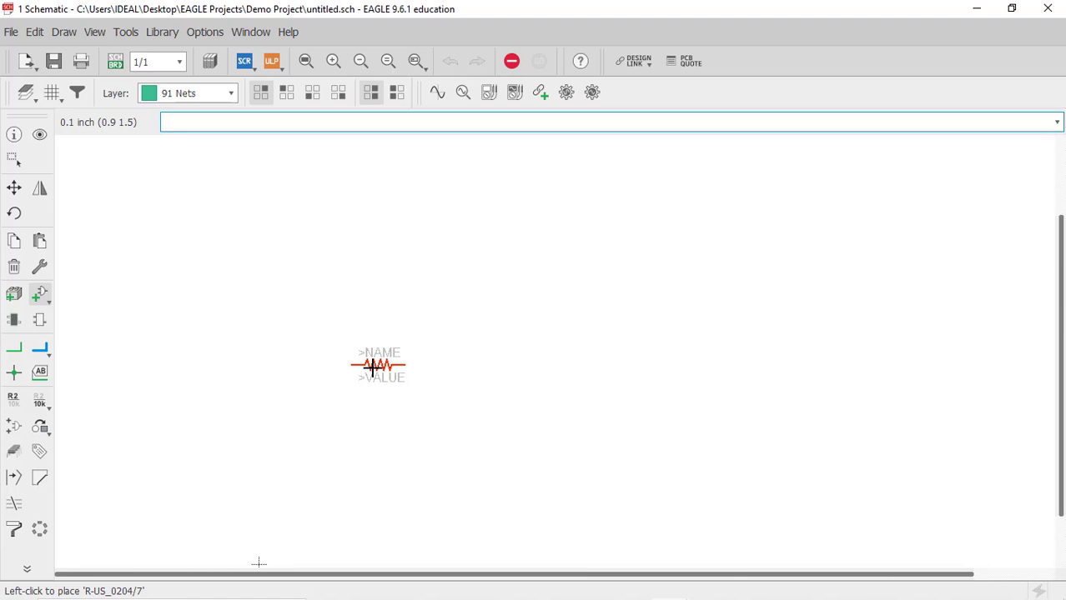
scroll(372, 367, "up", 2)
scroll(380, 363, "down", 2)
scroll(379, 363, "up", 2)
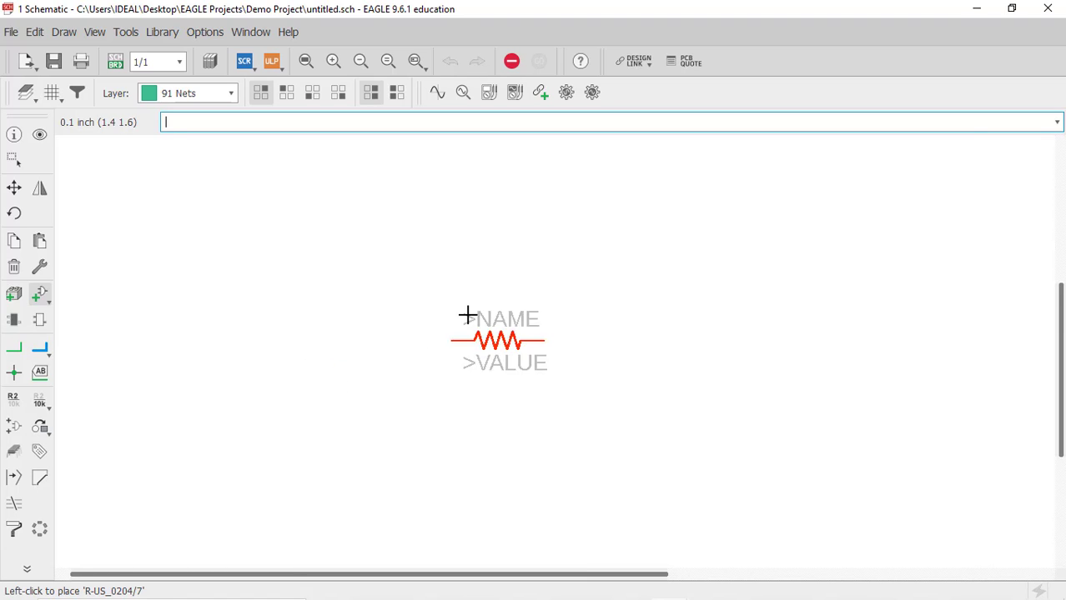
scroll(450, 336, "down", 2)
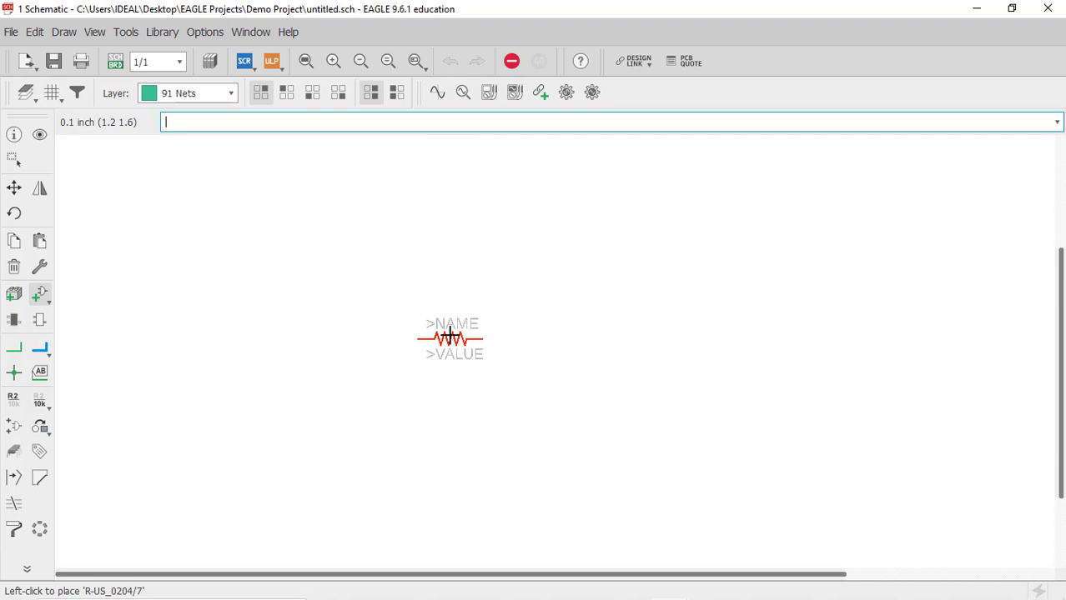
scroll(450, 336, "up", 2)
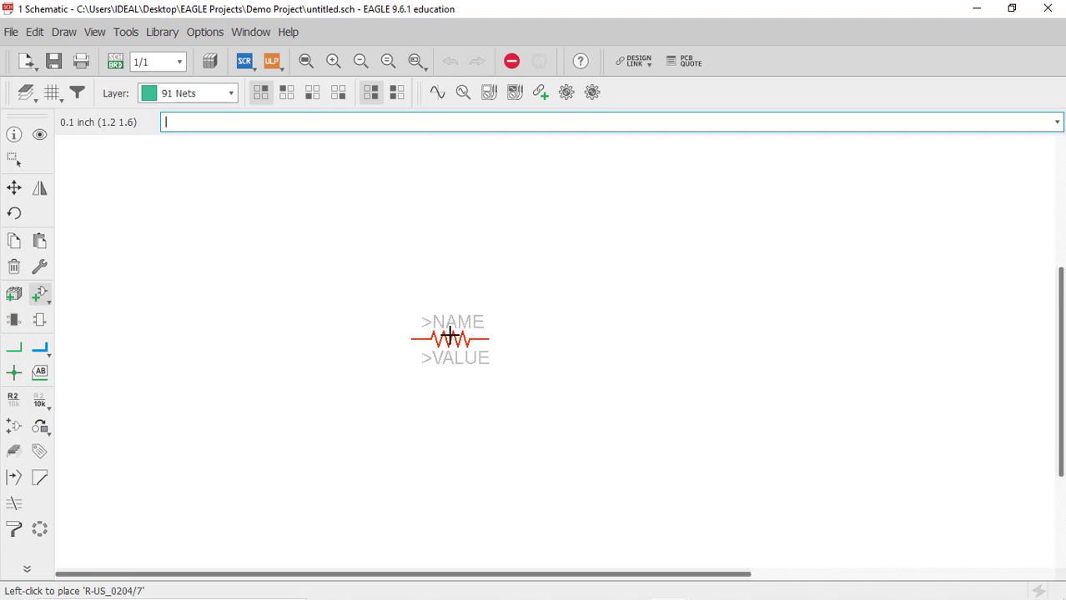
right_click(450, 336)
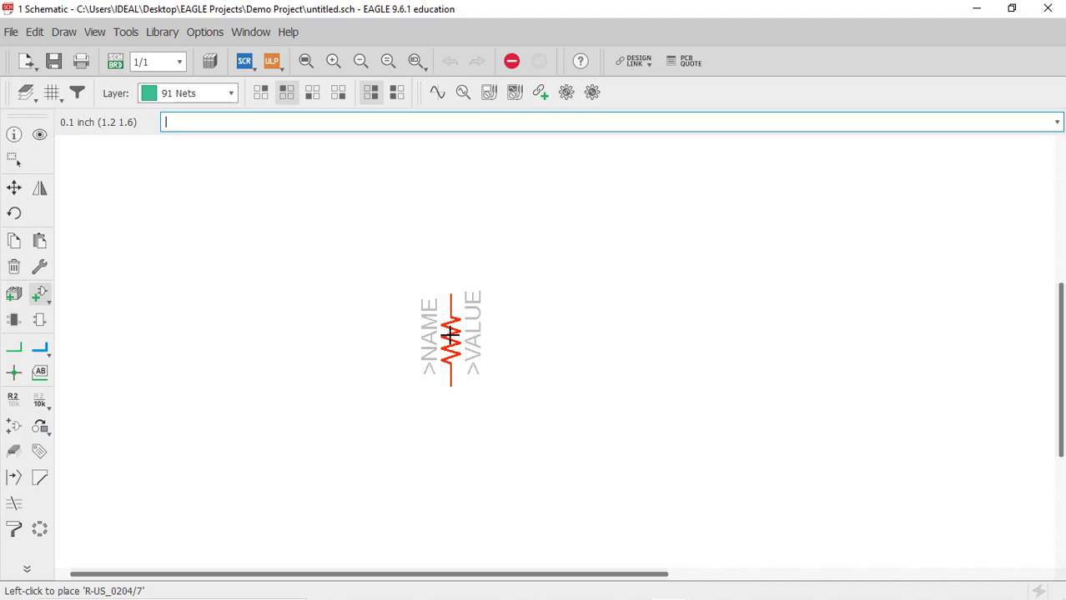
left_click(450, 293)
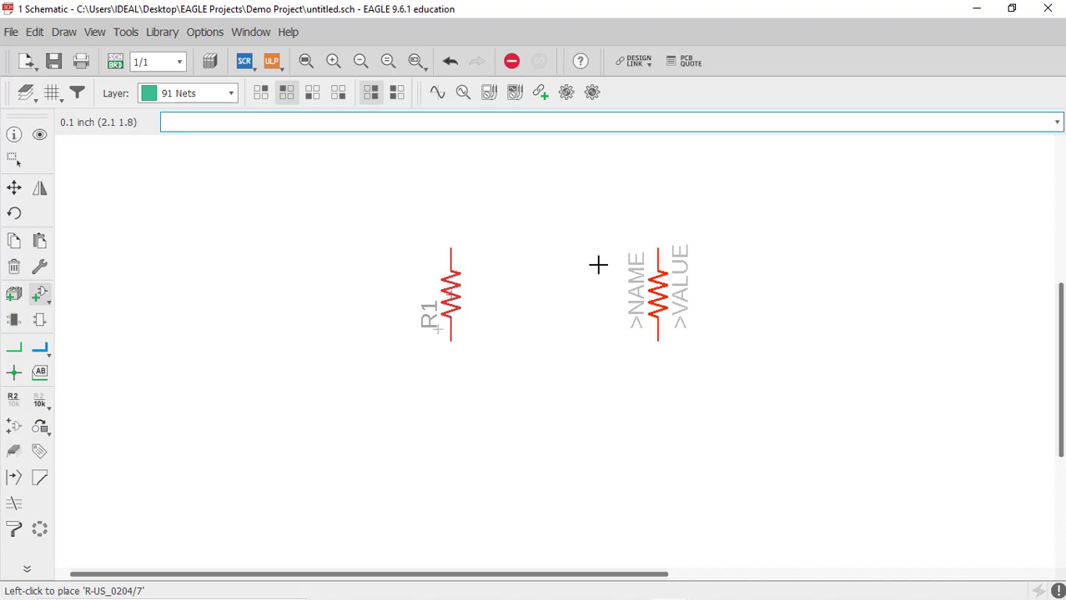
- Place a second vertical R-US_0204/7 resistor to the right of R1, level with it, and stop placing resistors
scroll(598, 289, "down", 2)
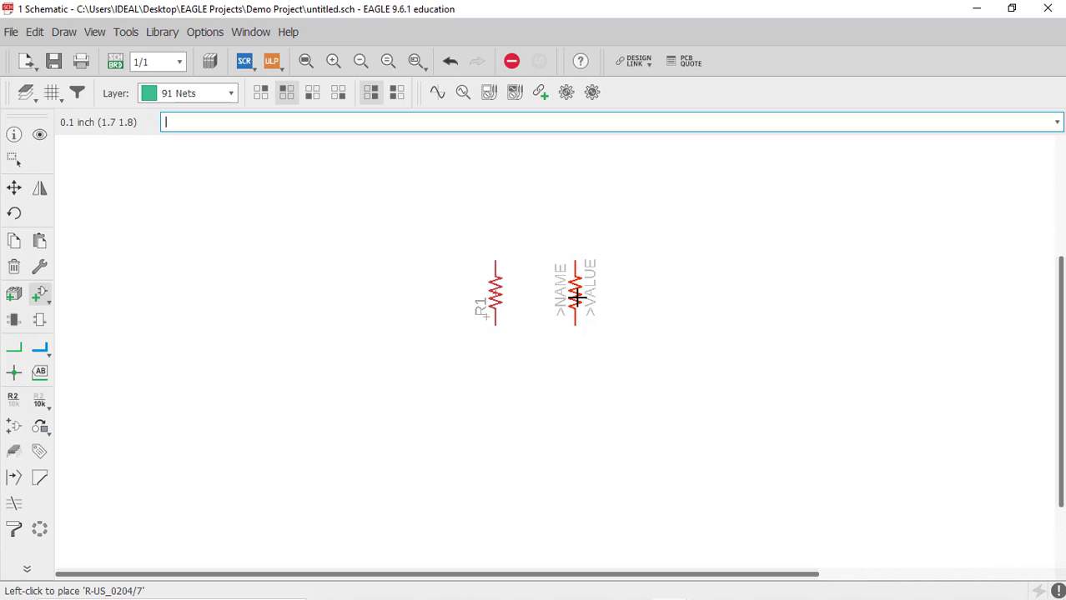
left_click(577, 297)
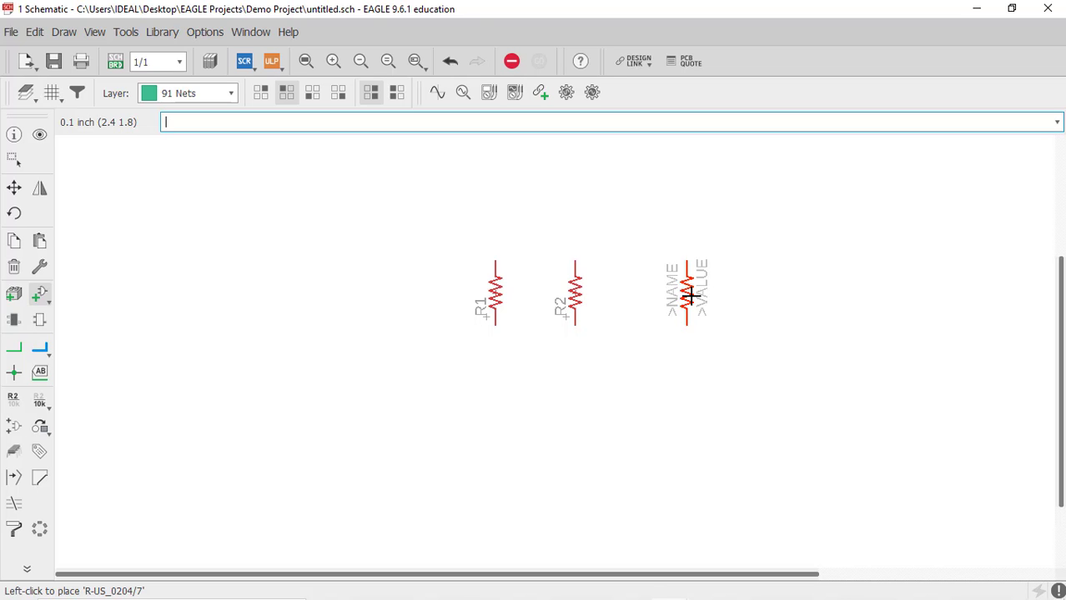
key("Escape")
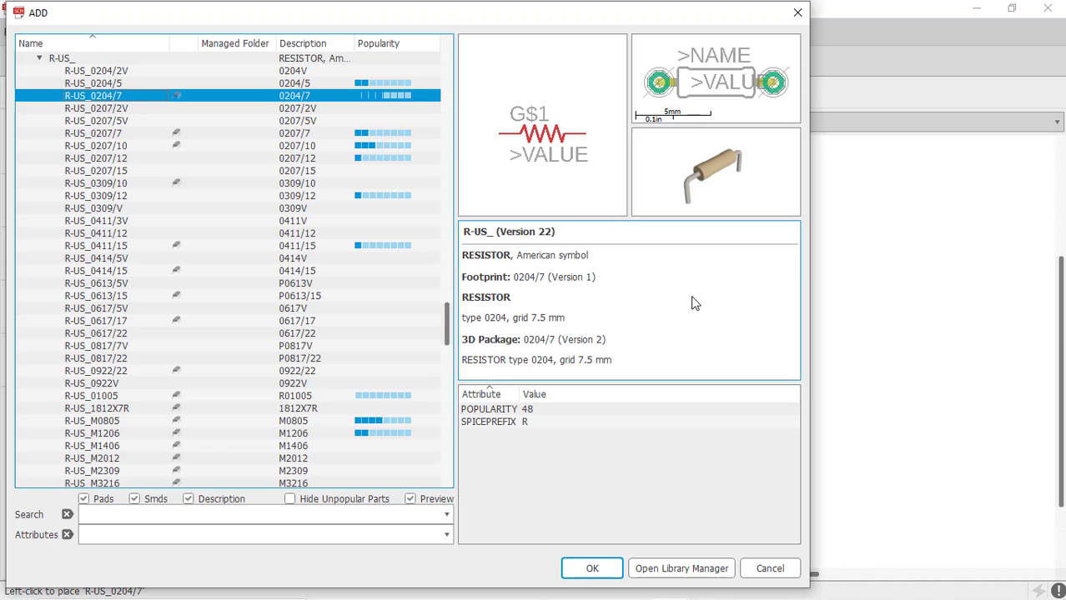
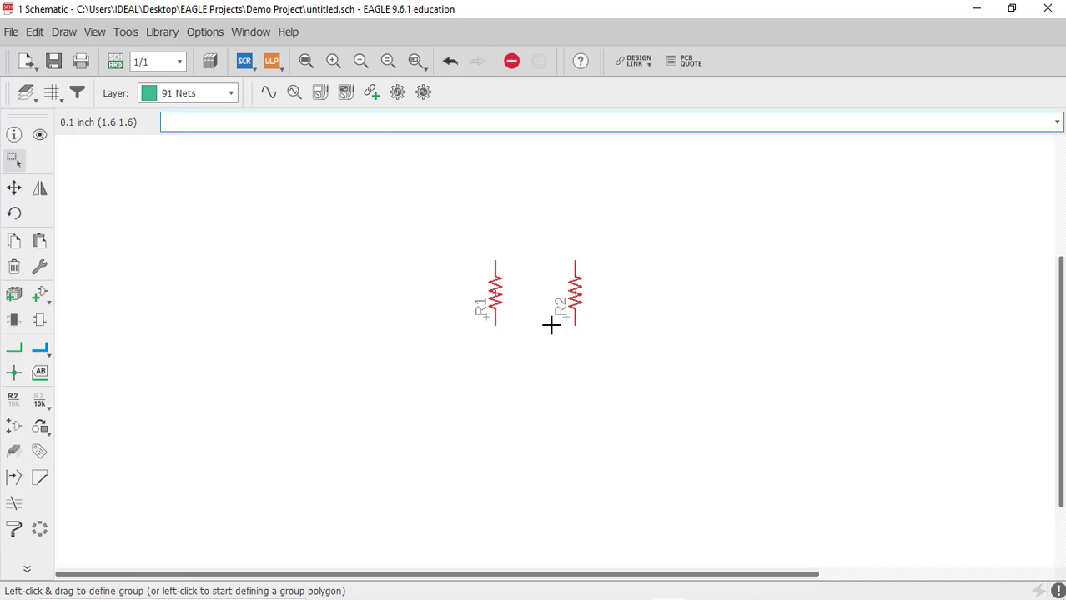
- Move R1 to about (0.1 1.8) and R2 to about (0.7 1.8) so they stand level
scroll(550, 325, "up", 1)
scroll(550, 325, "down", 2)
scroll(550, 325, "up", 1)
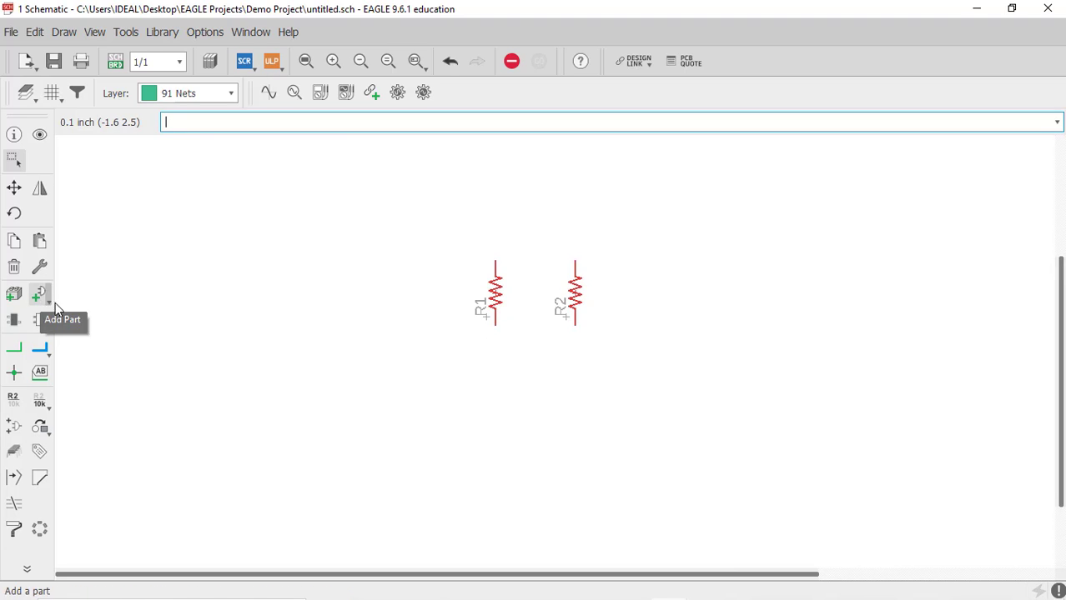
left_click(15, 189)
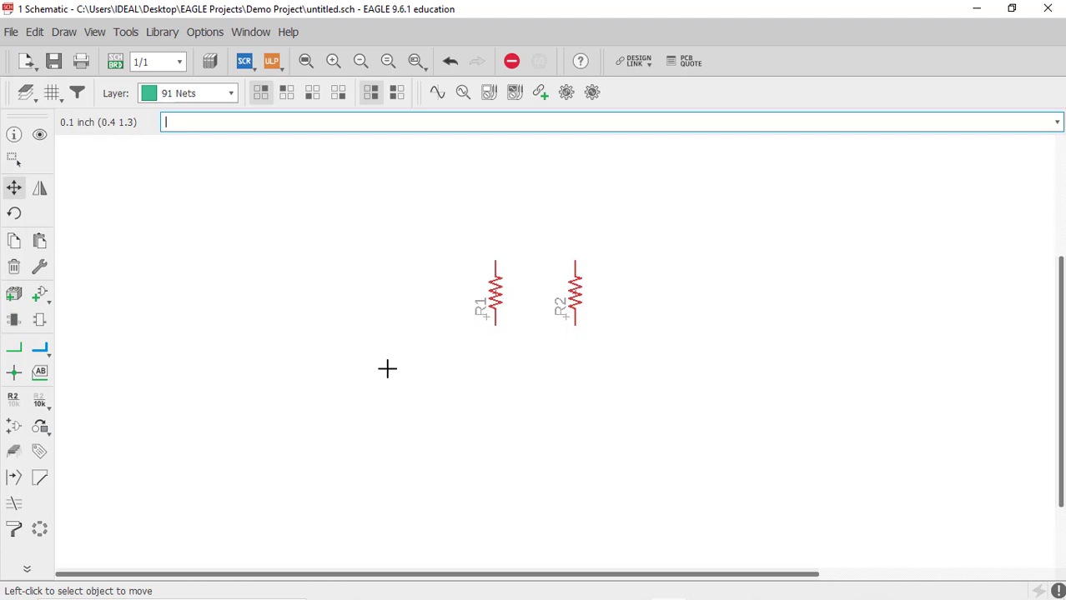
left_click(496, 293)
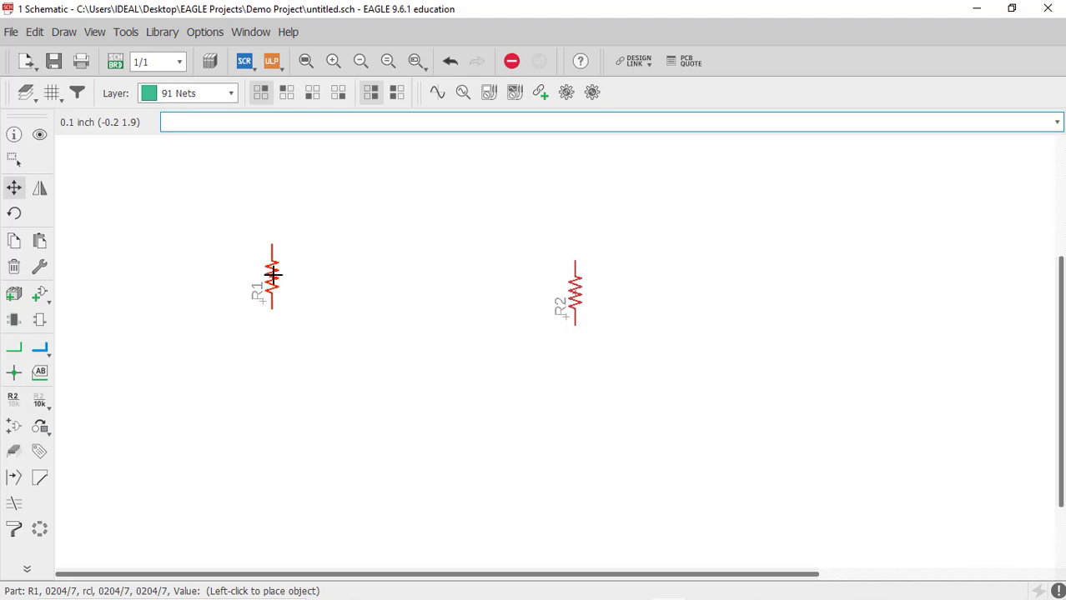
left_click(326, 303)
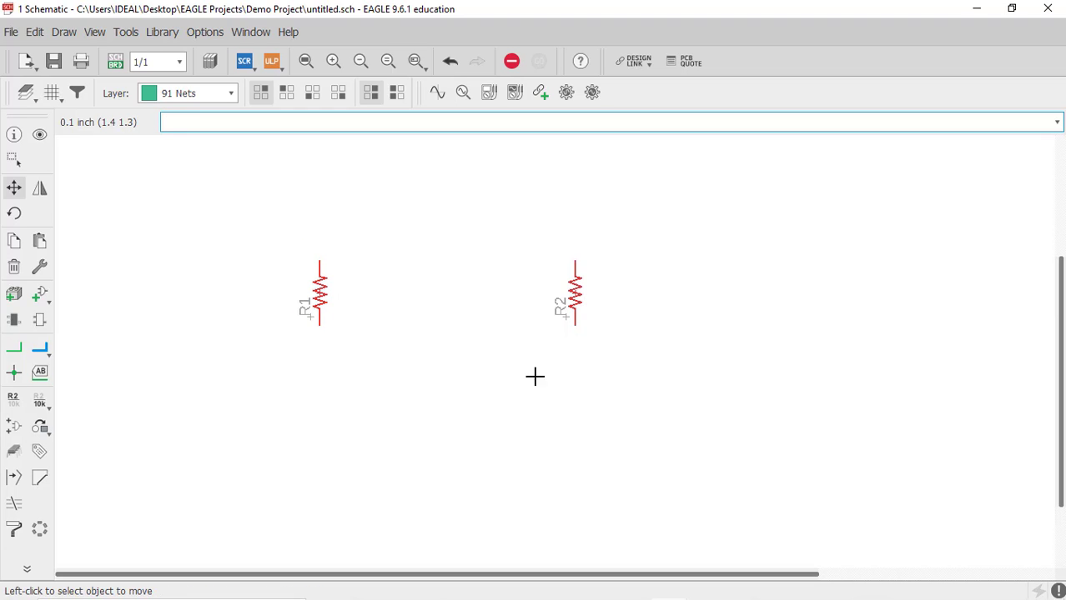
left_click(575, 293)
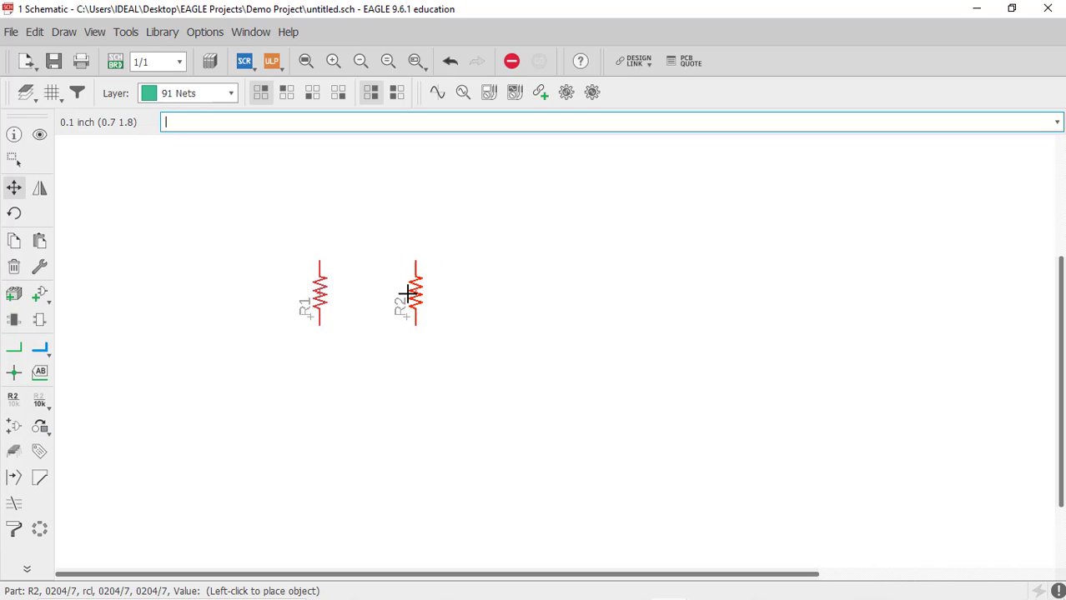
left_click(408, 294)
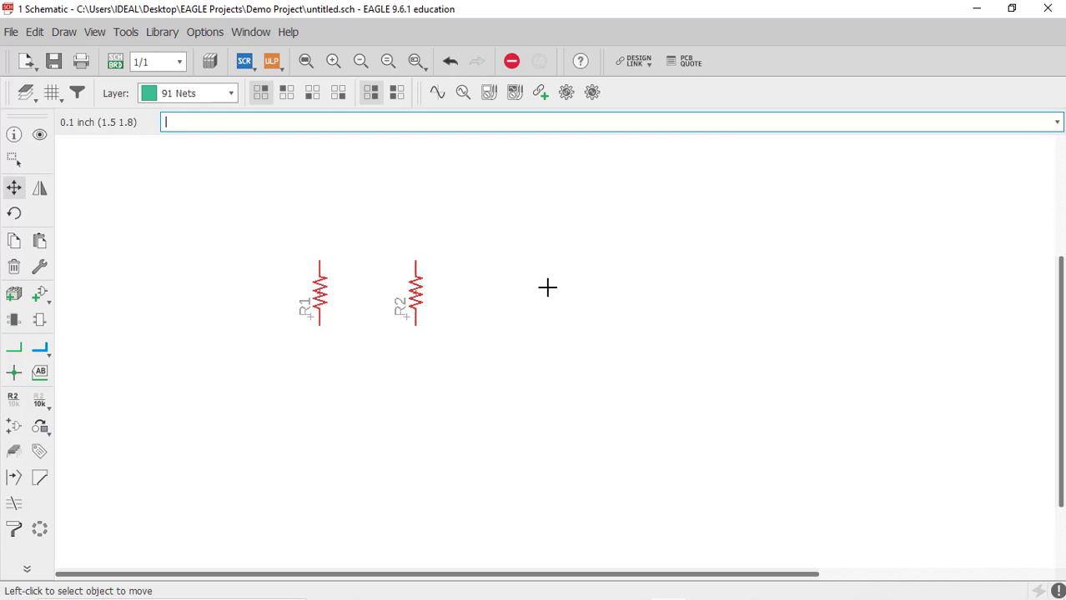
- Rotate R1 in 90-degree increments through a full turn
left_click(14, 214)
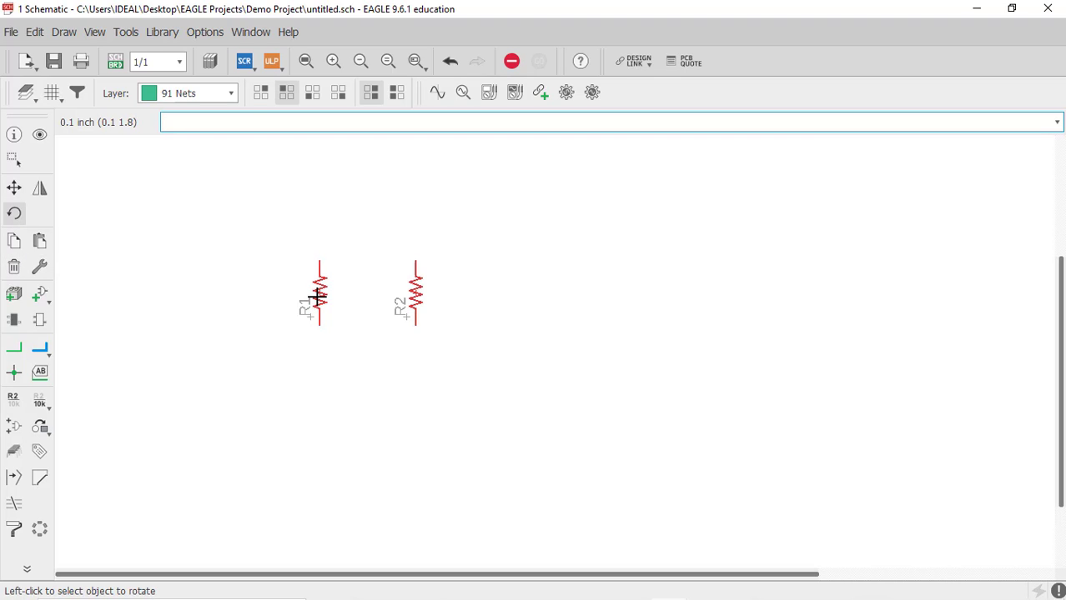
left_click(318, 295)
left_click(318, 295)
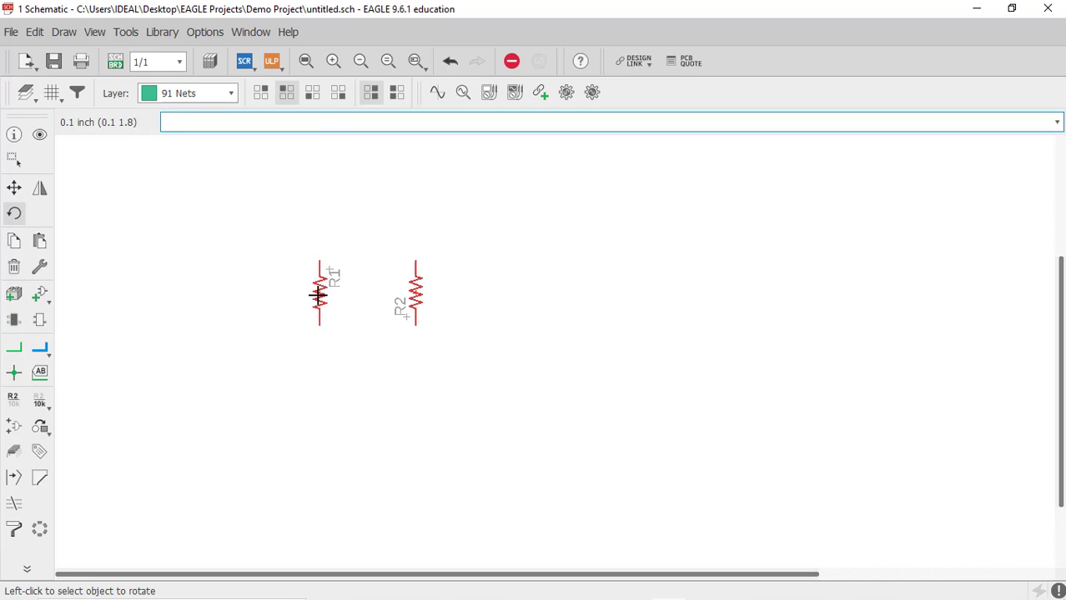
left_click(318, 295)
left_click(318, 295)
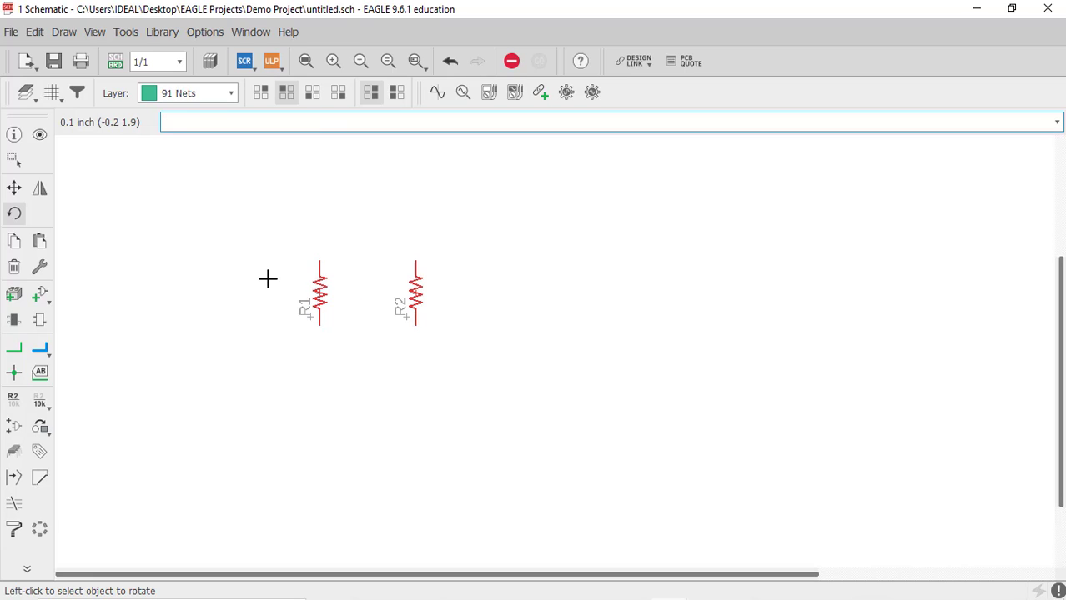
- Copy R1 to its left and R2 to its right, giving one level row of resistors spaced about 0.6 inch apart
left_click(14, 241)
left_click(319, 293)
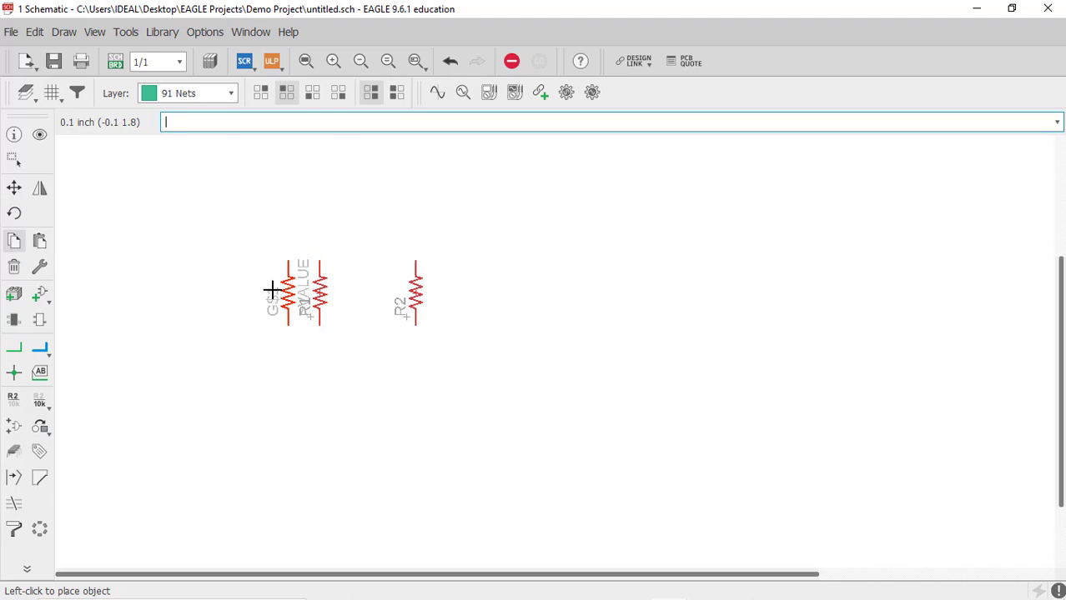
left_click(224, 294)
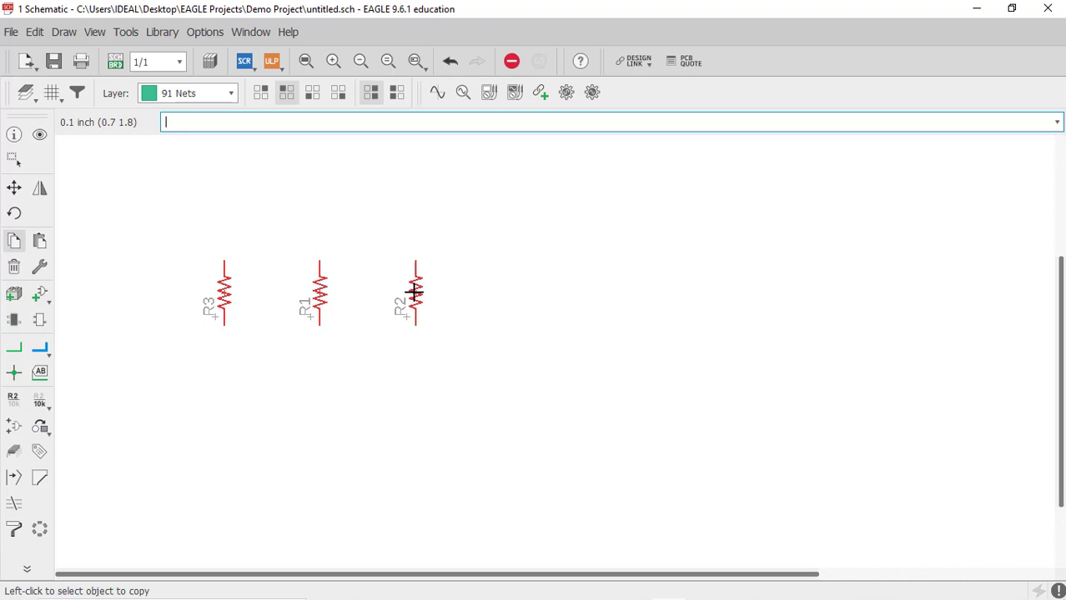
left_click(410, 289)
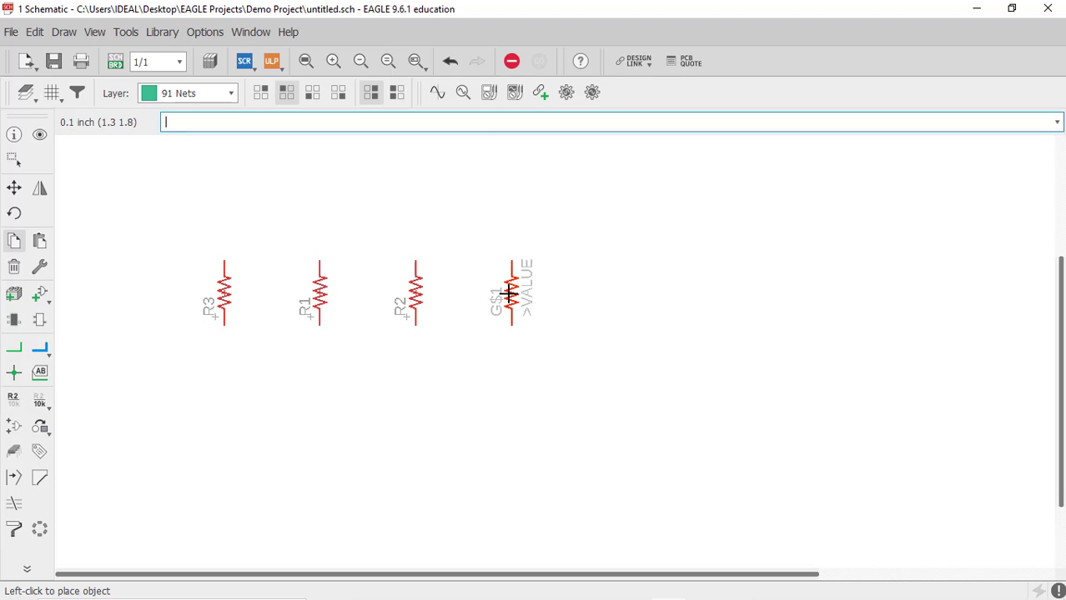
left_click(510, 294)
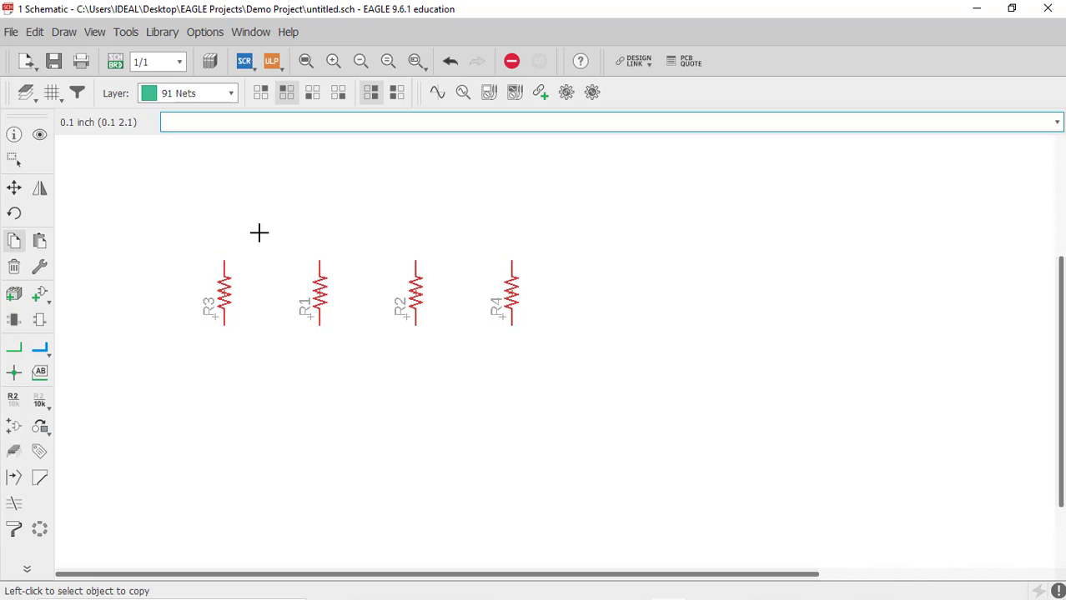
- Delete resistor R3 at the left end of the row
left_click(14, 268)
left_click(223, 292)
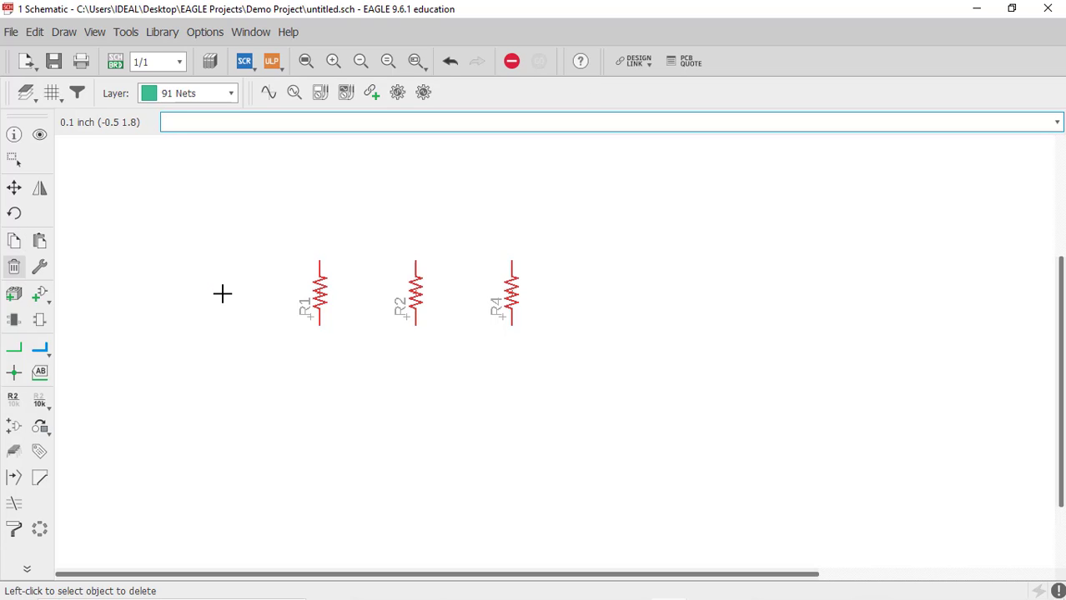
- Delete resistor R4 at the far end of the row, leaving the Delete command
left_click(512, 293)
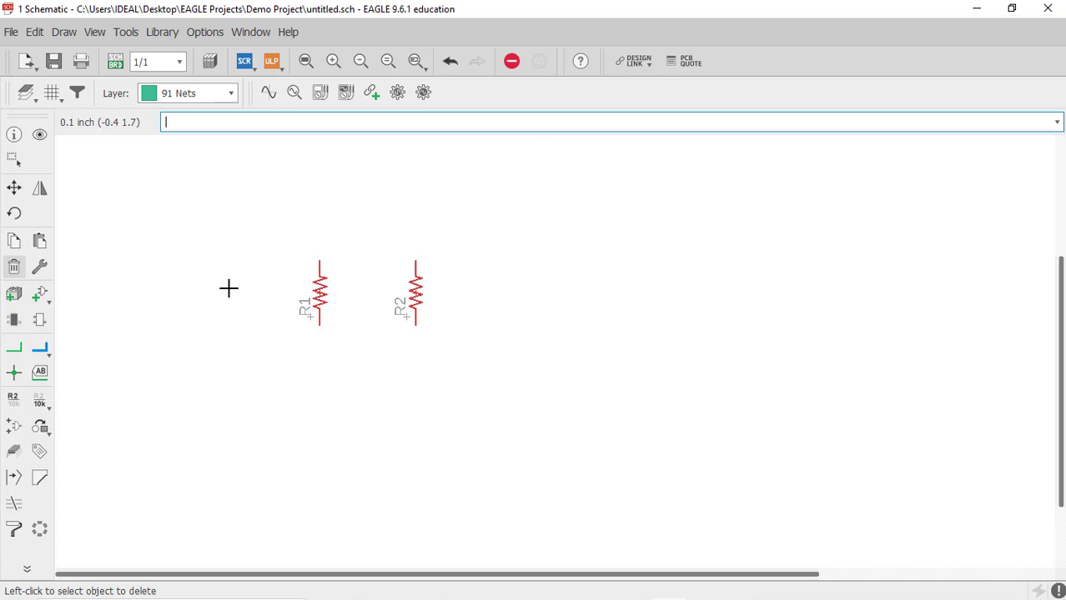
left_click(14, 268)
key("Escape")
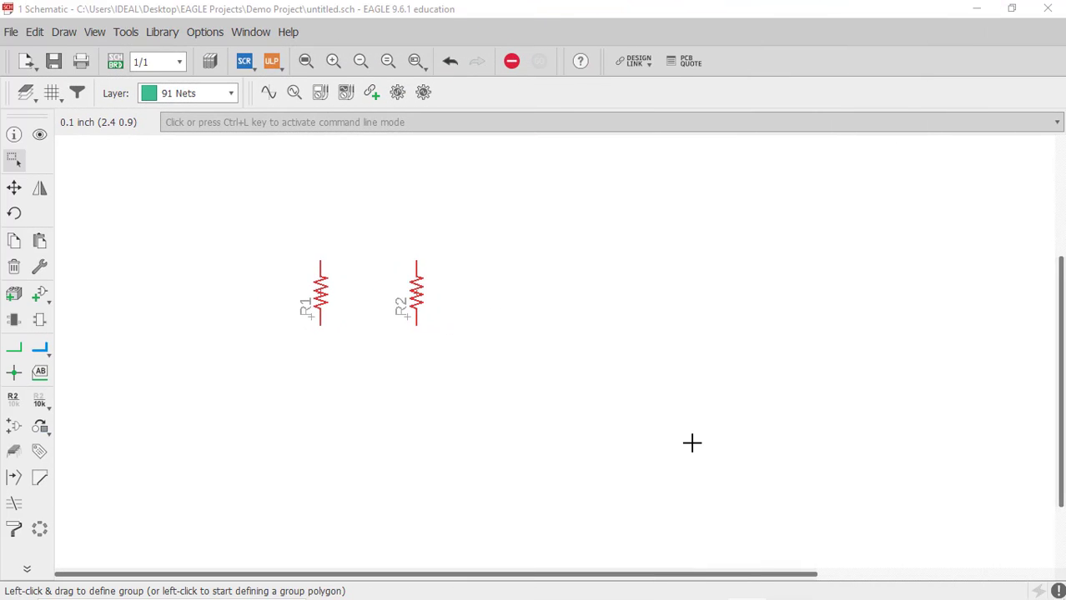
- Draw a net from R1's upper pin to R2's upper pin, looping above the resistors at a height of about 2.3 inch
scroll(501, 367, "down", 1)
scroll(480, 288, "up", 1)
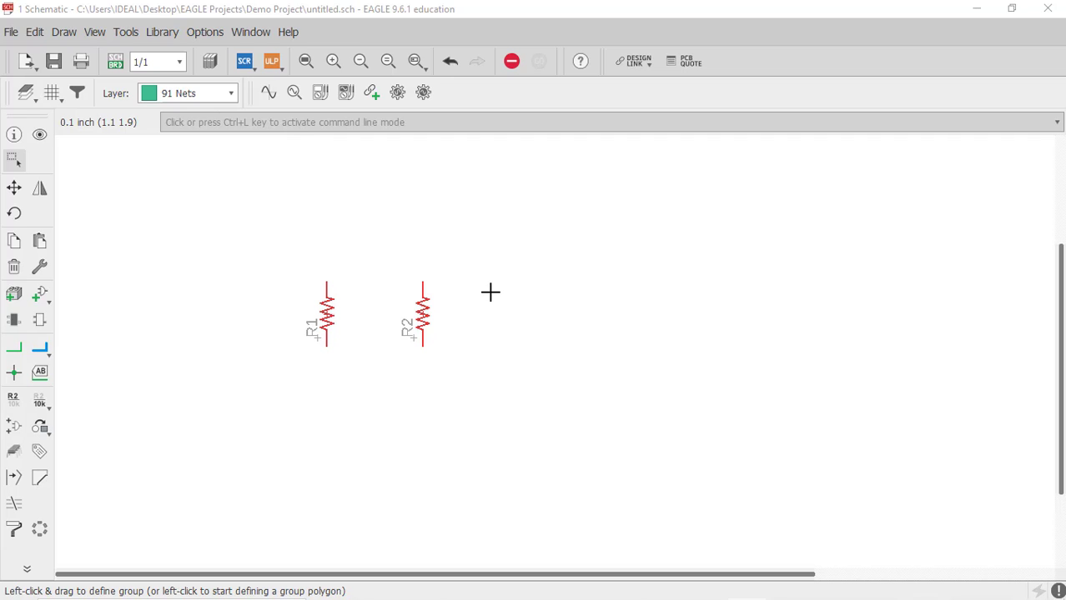
left_click(17, 352)
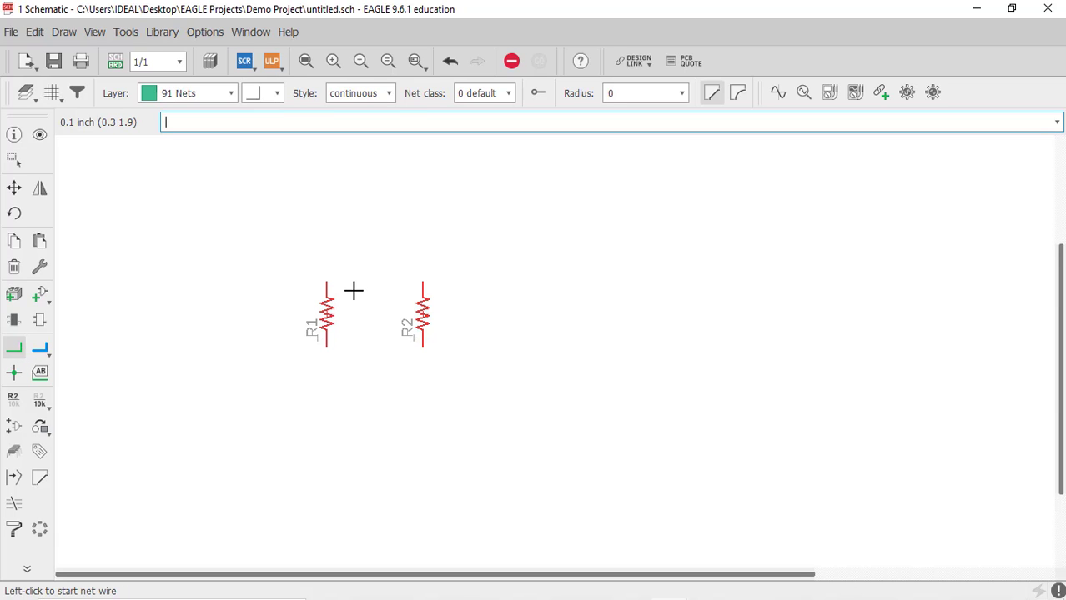
scroll(352, 288, "up", 2)
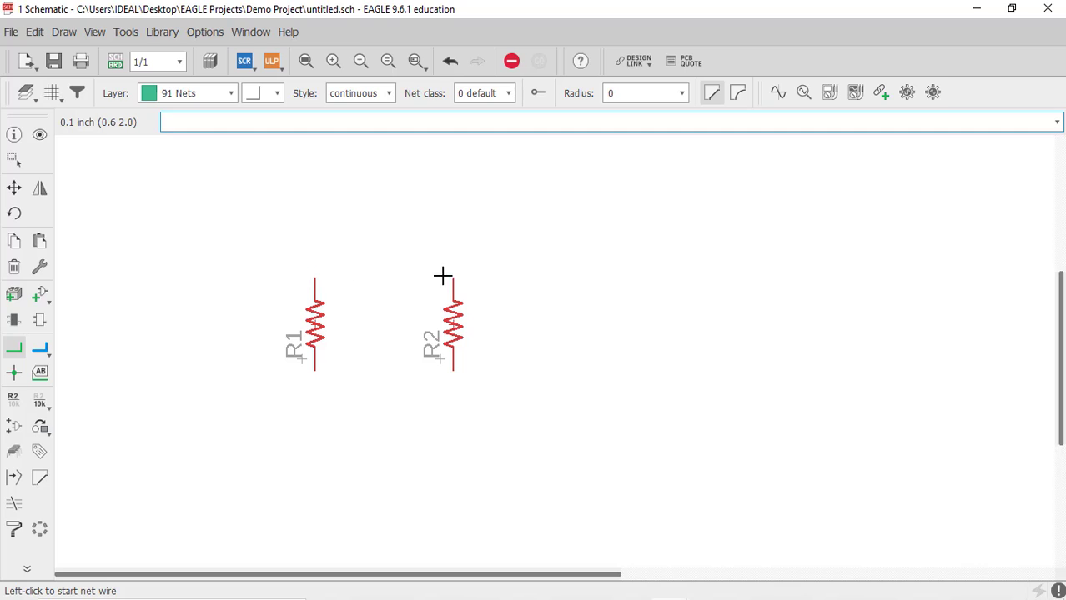
scroll(455, 282, "up", 1)
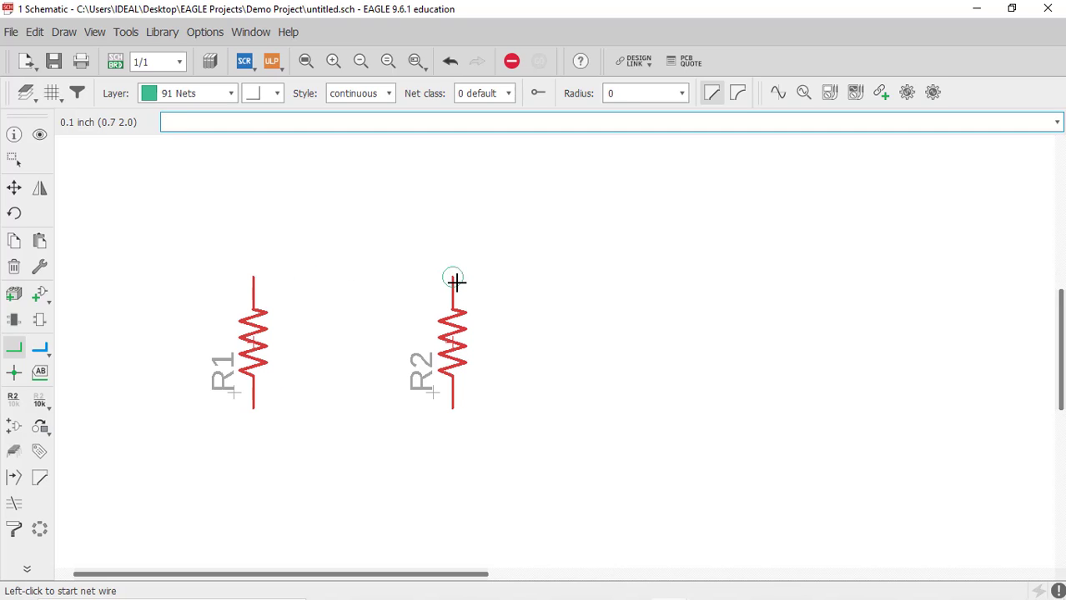
left_click(258, 275)
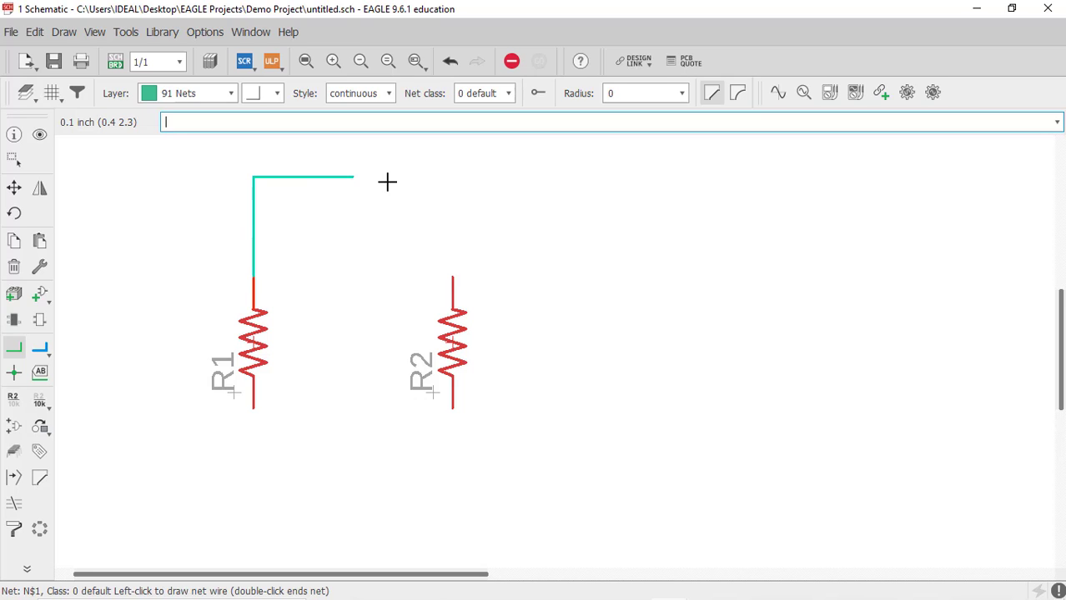
left_click(452, 269)
- Draw a net from R1's lower pin to R2's lower pin, looping below the resistors at a height of about 1.2 inch
scroll(528, 196, "down", 1)
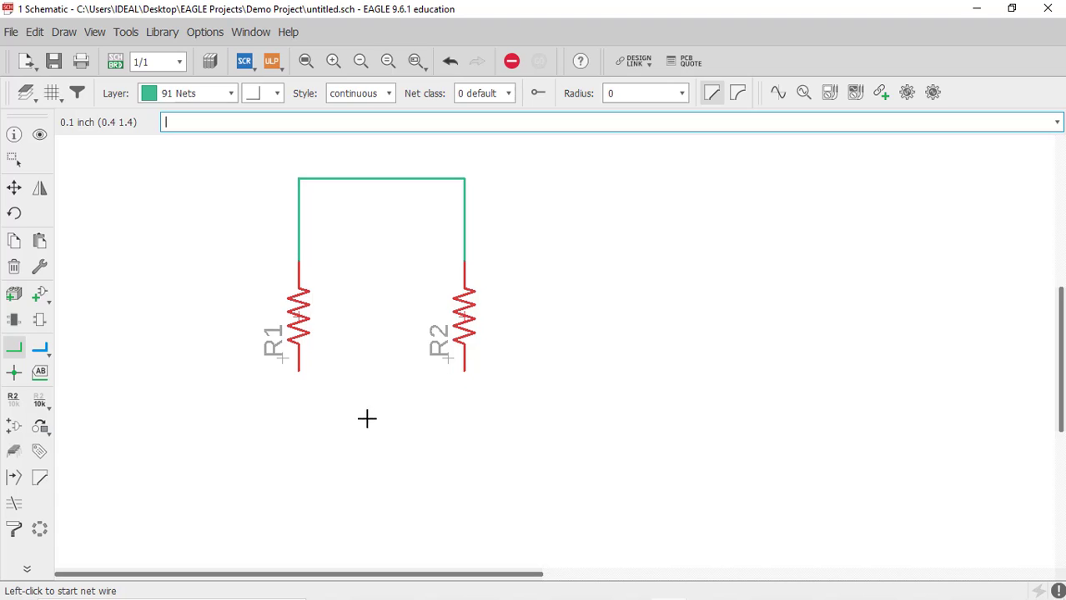
scroll(357, 373, "down", 1)
scroll(359, 371, "up", 1)
left_click(310, 338)
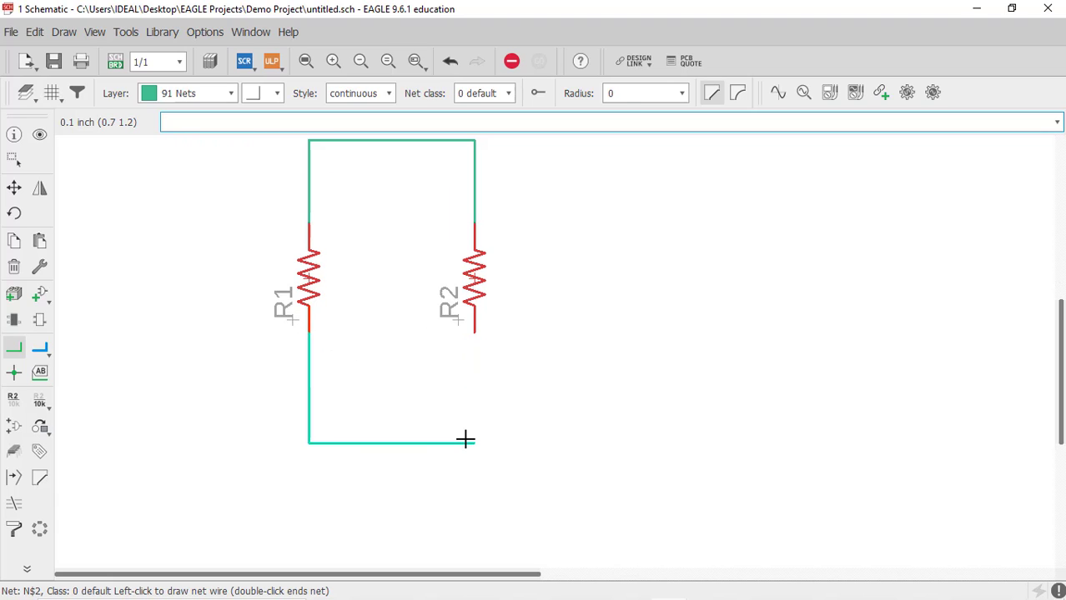
left_click(476, 334)
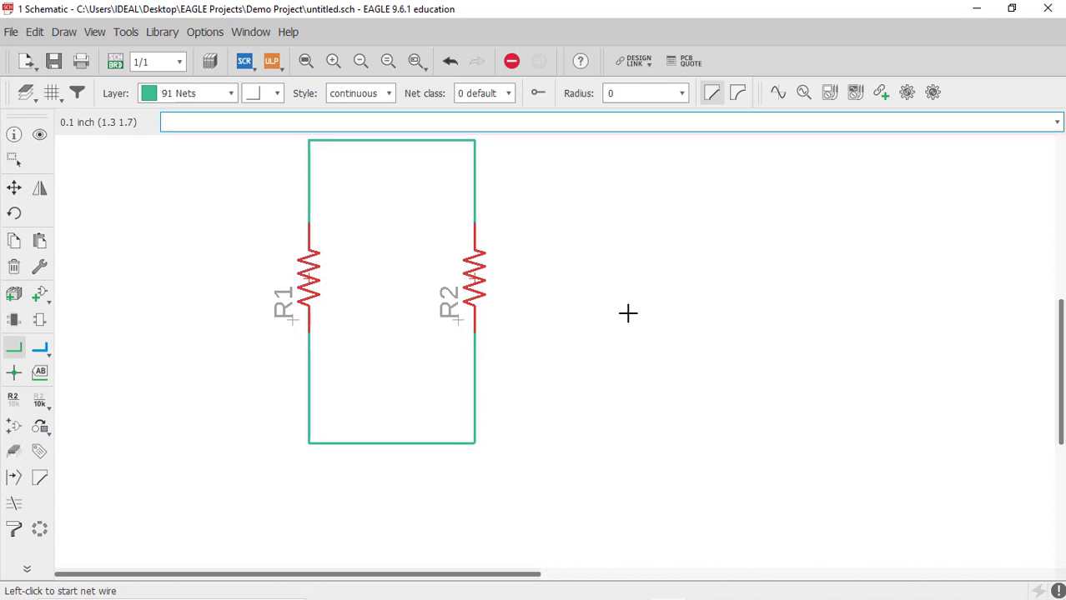
scroll(606, 313, "down", 1)
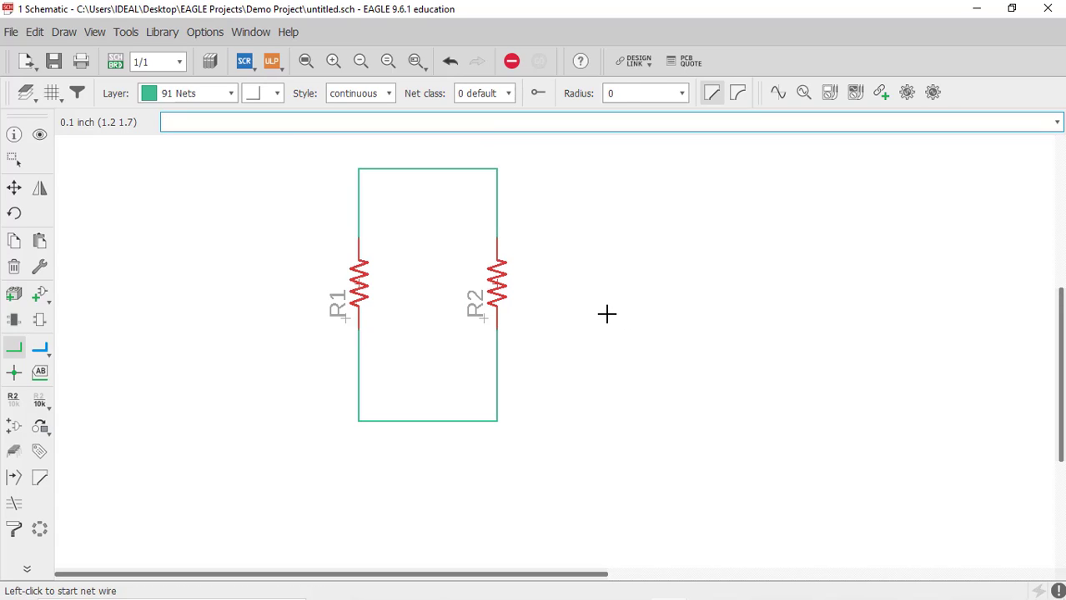
key("Escape")
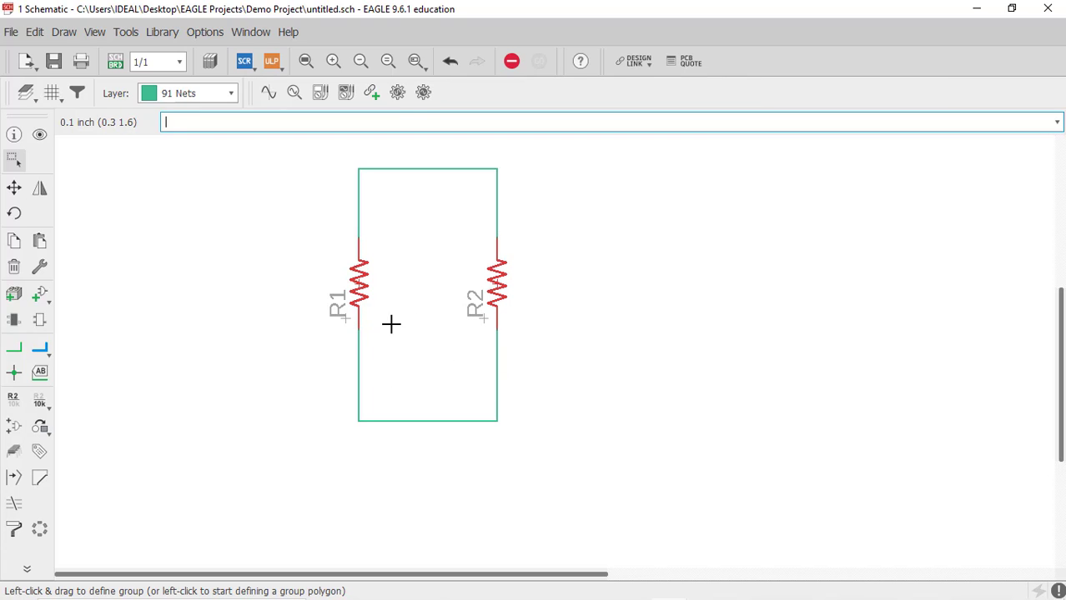
- Rotate the R1 and R2 name labels to read horizontally and place each level with the upper part of its resistor
left_click(15, 189)
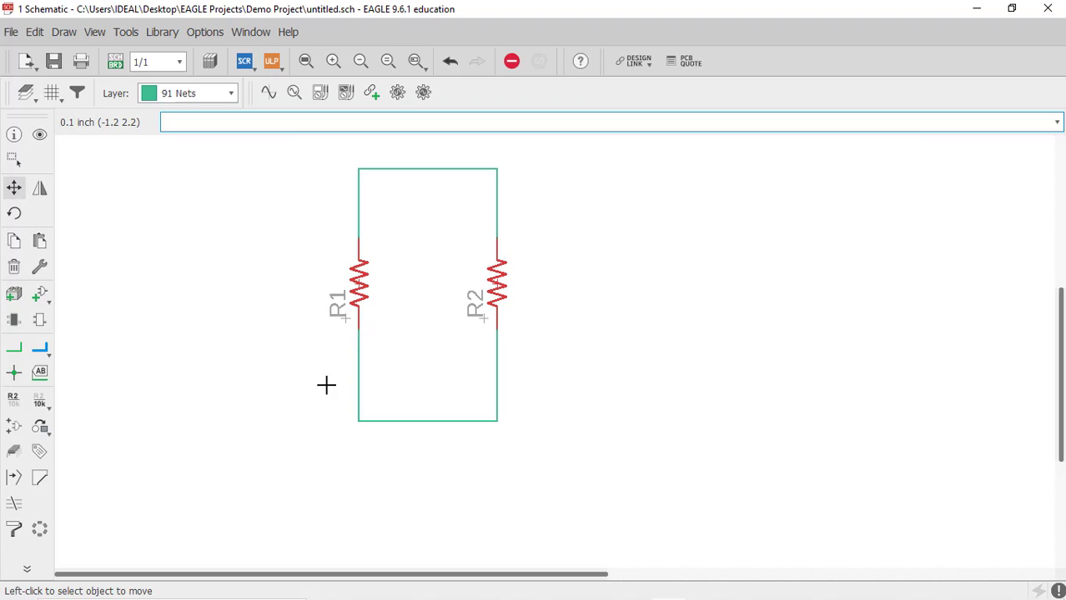
left_click(345, 318)
right_click(328, 278)
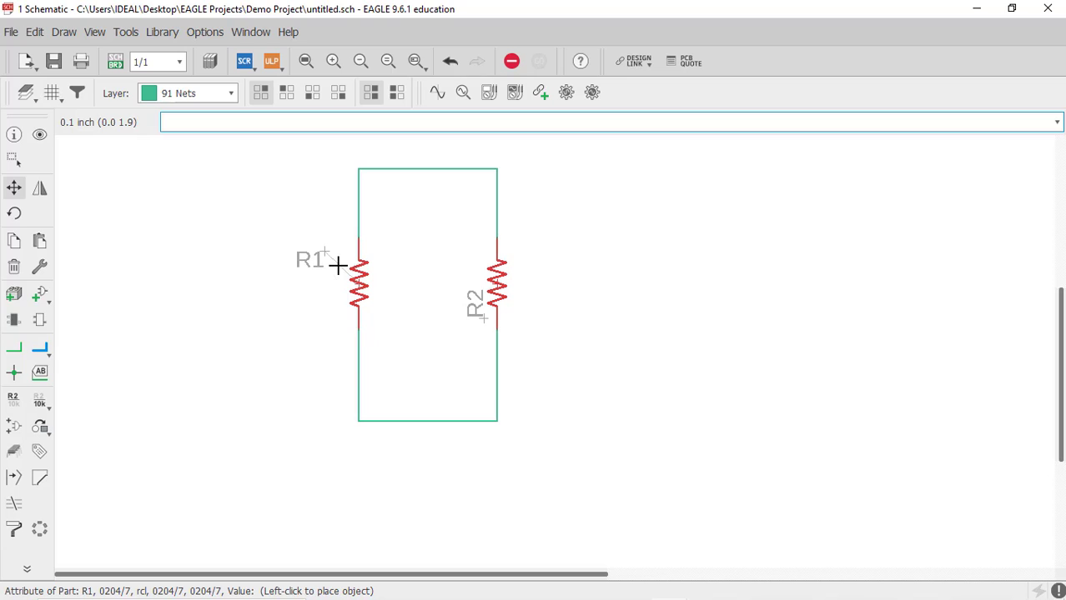
left_click(338, 265)
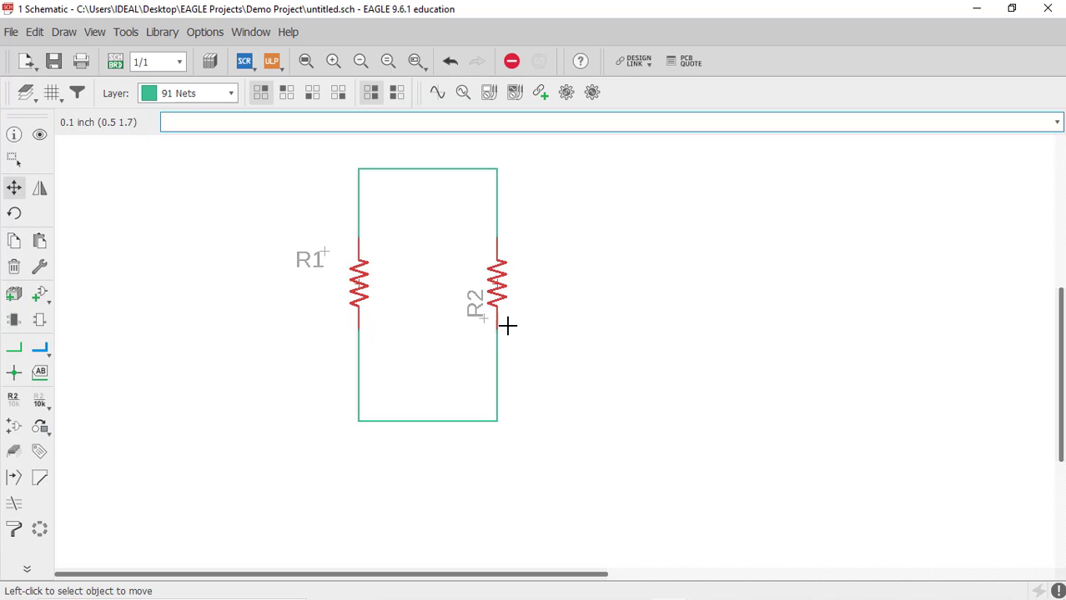
left_click(483, 318)
right_click(535, 259)
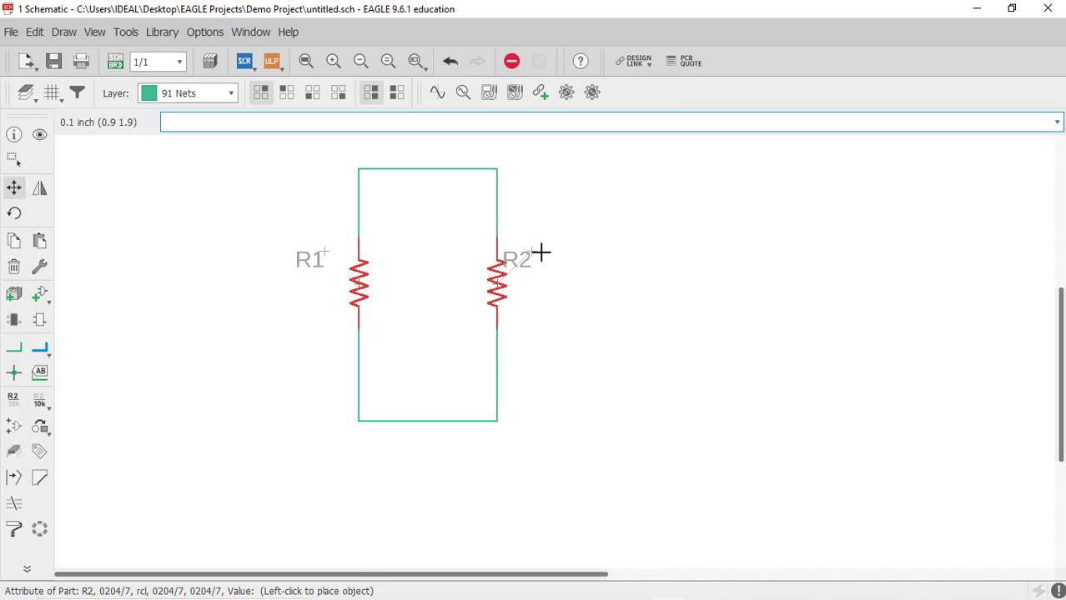
left_click(547, 253)
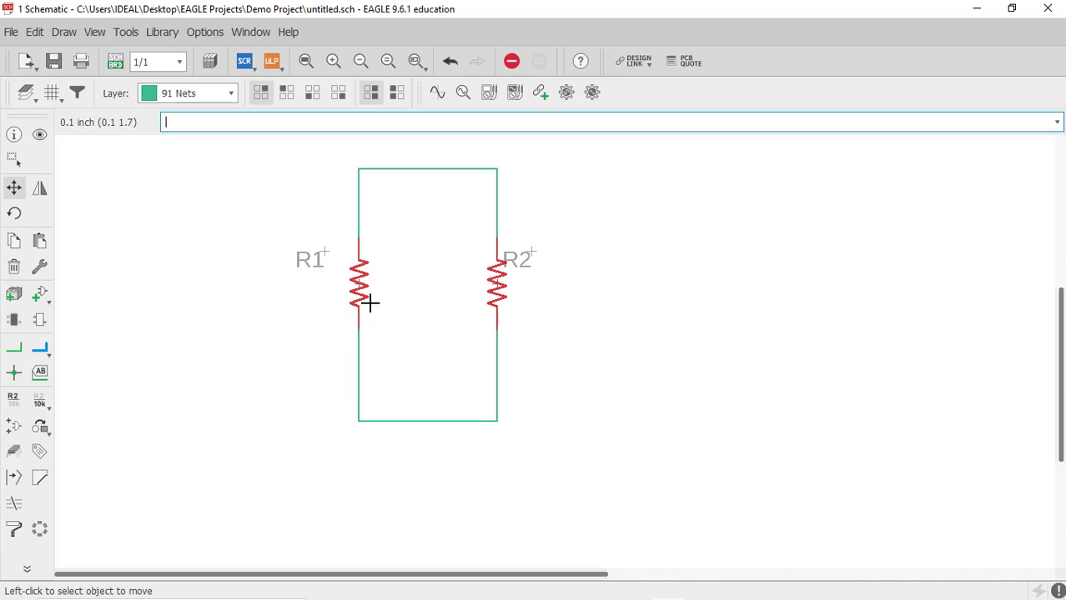
- Rename resistor R1 as R10 and resistor R2 as R11
left_click(14, 404)
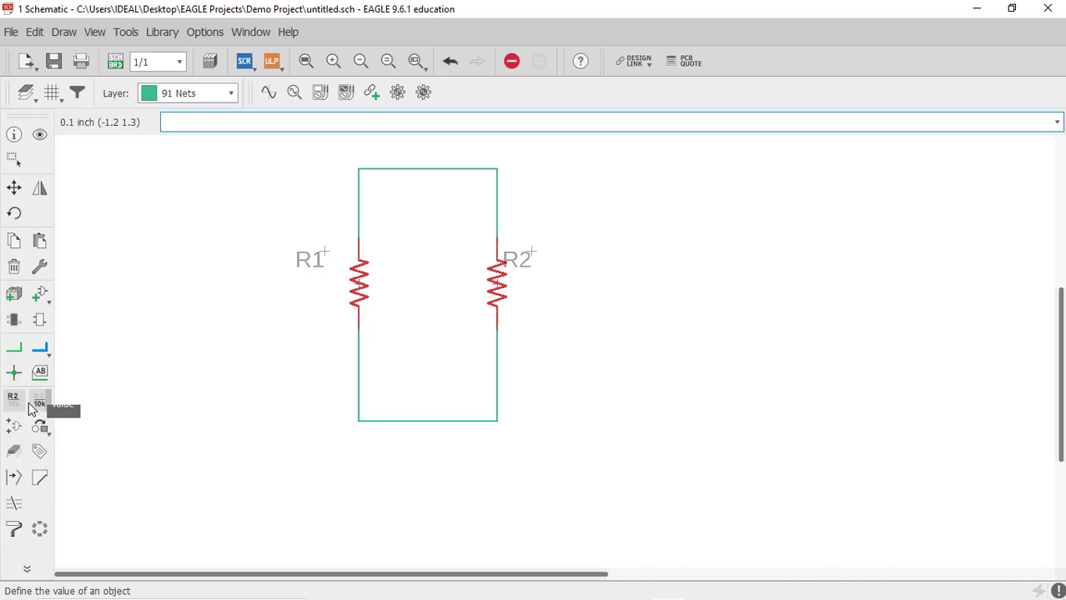
left_click(360, 284)
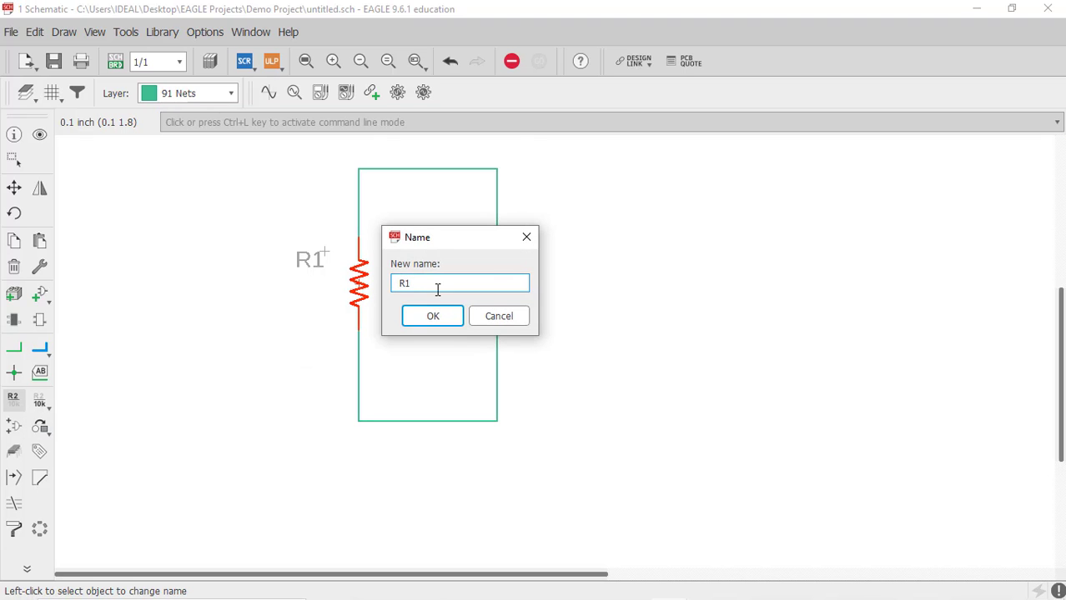
key("Return")
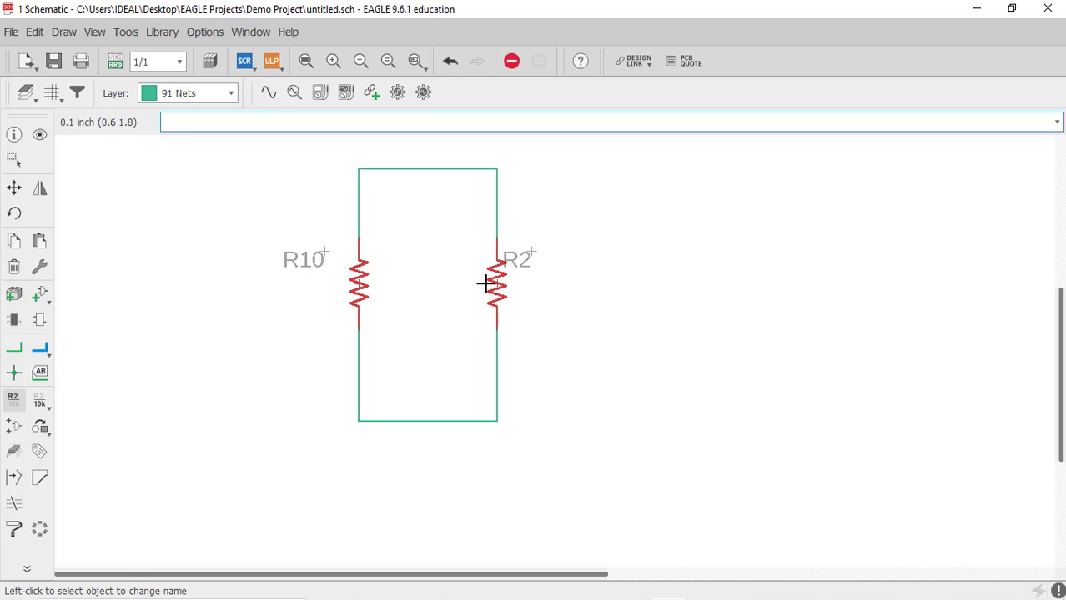
left_click(498, 285)
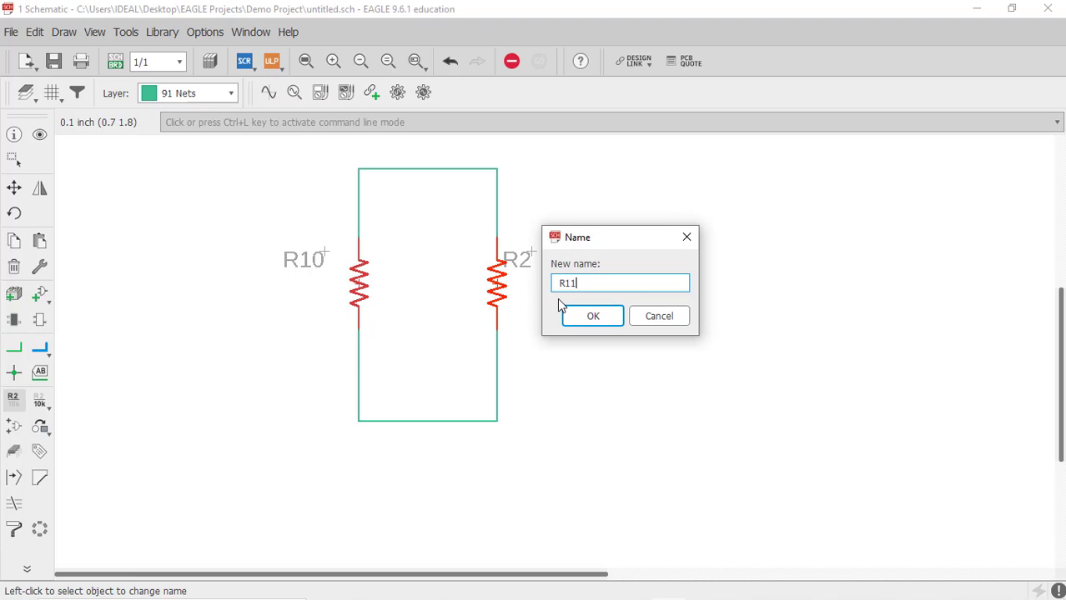
key("Return")
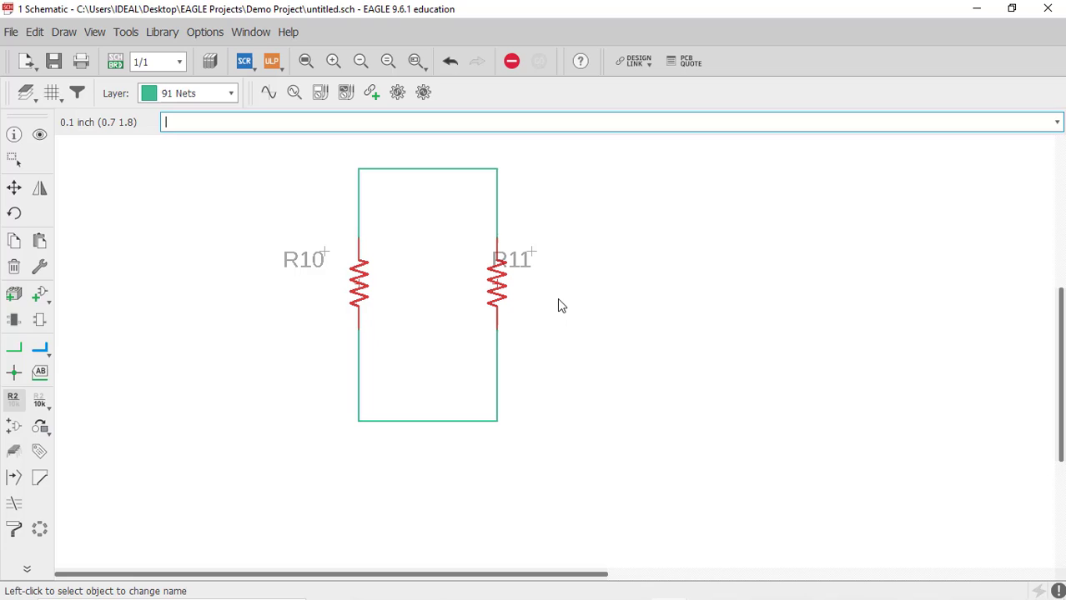
- Set the value of both resistors, R10 and R11, to 10K
left_click(42, 402)
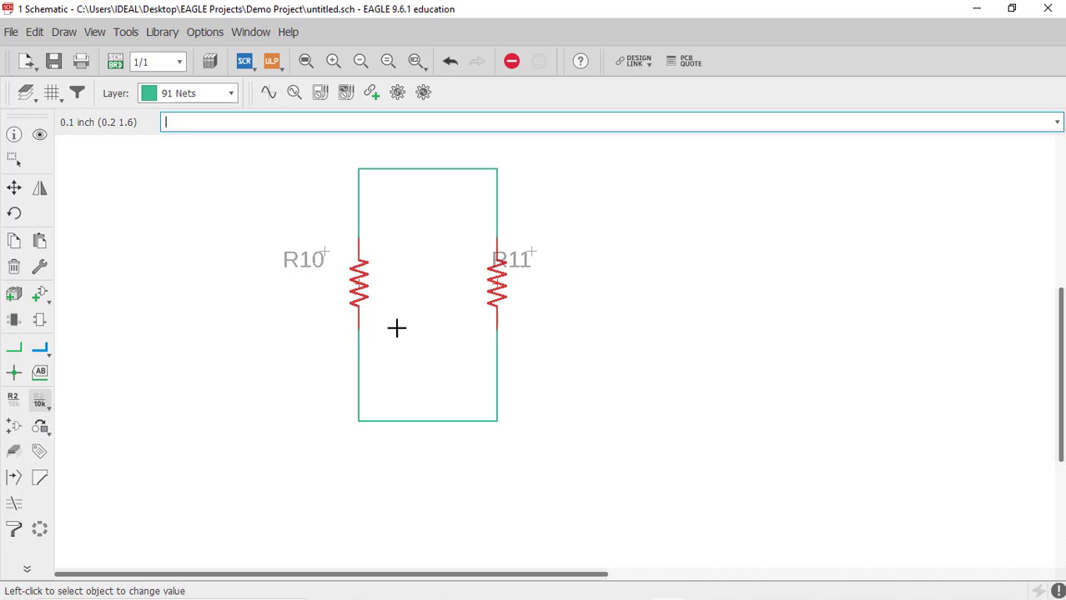
left_click(359, 286)
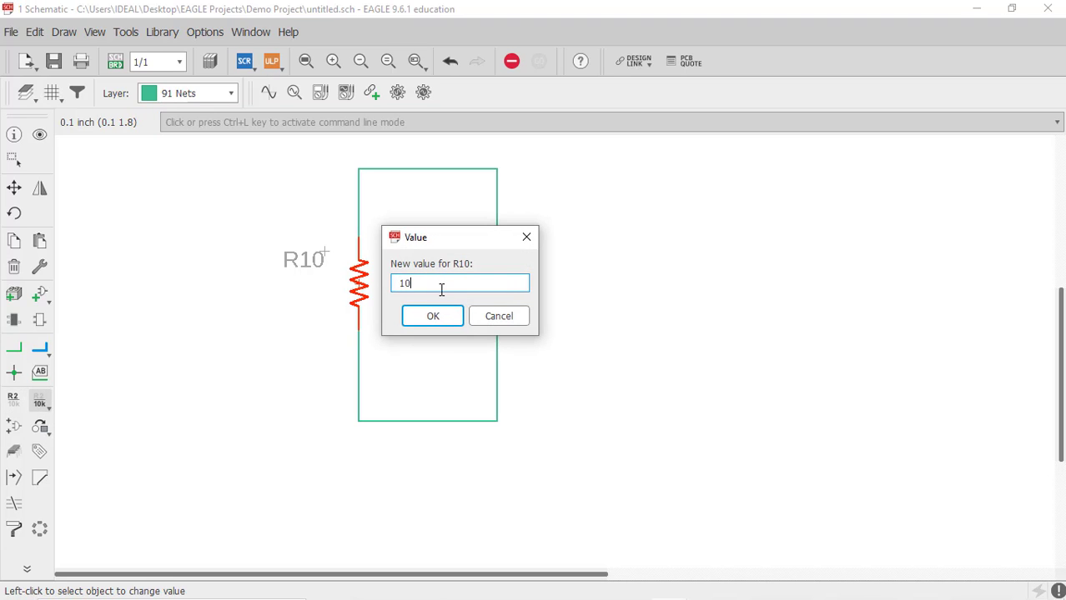
type("10K")
key("Return")
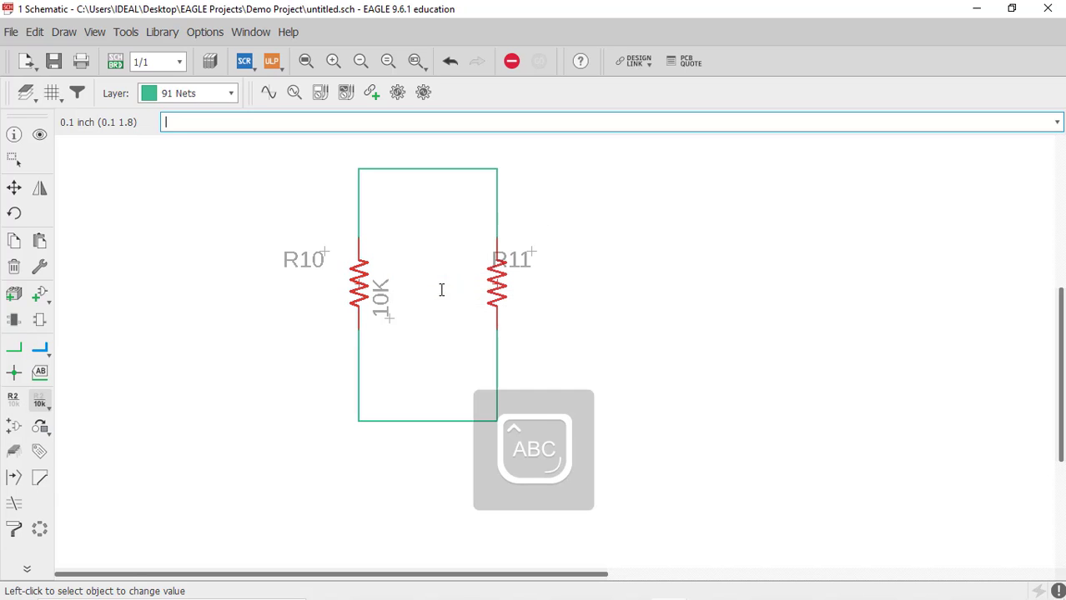
left_click(499, 288)
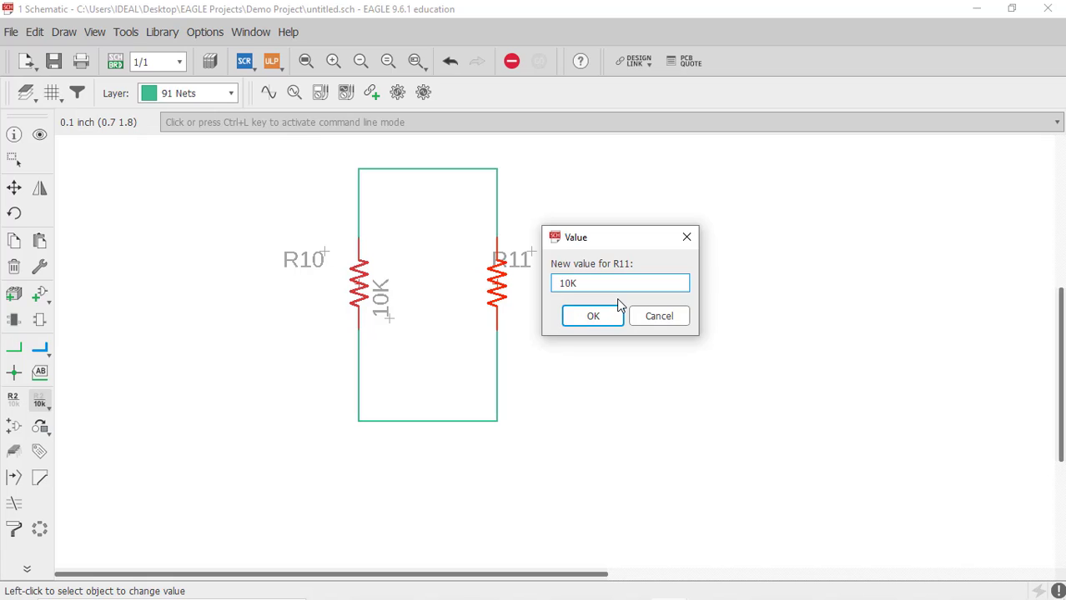
left_click(619, 306)
- Place R10's 10K label horizontally below its name, and R11's name and horizontal 10K label on the outer side of R11
left_click(14, 189)
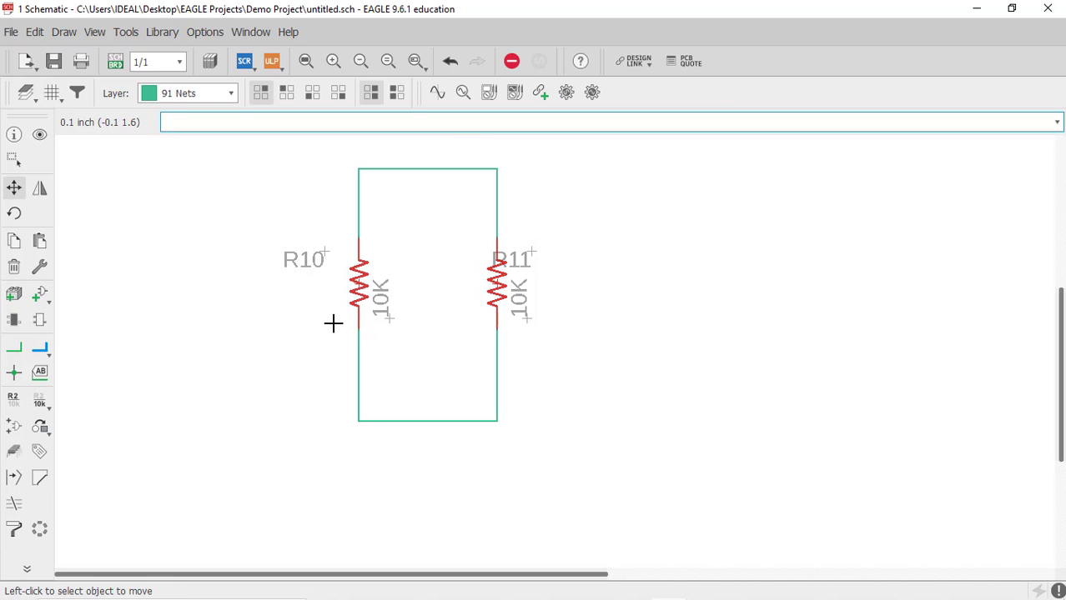
left_click(399, 319)
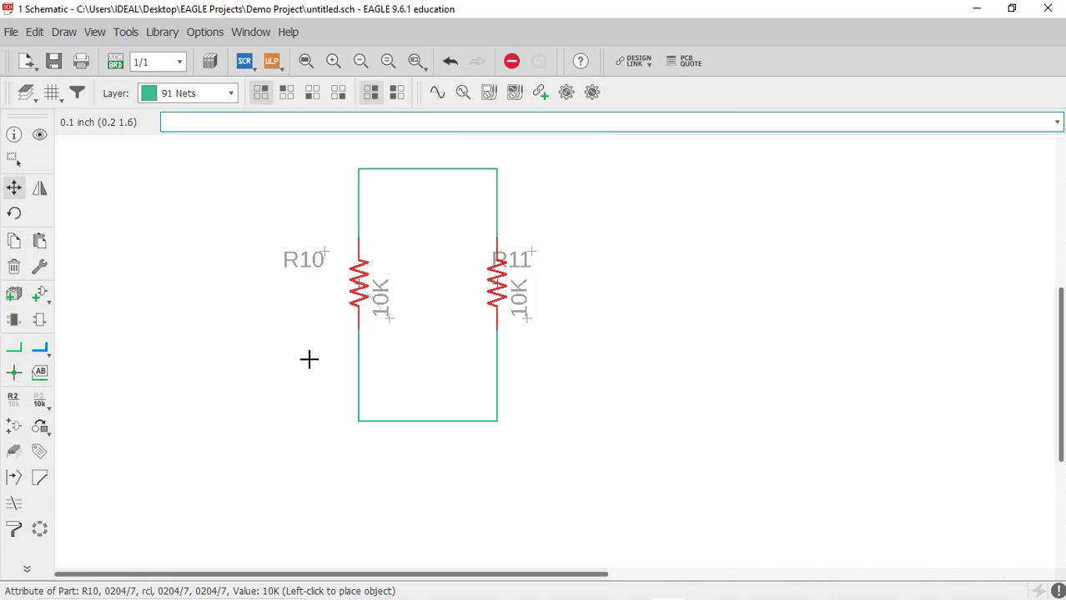
left_click(335, 309)
left_click(515, 331)
right_click(527, 337)
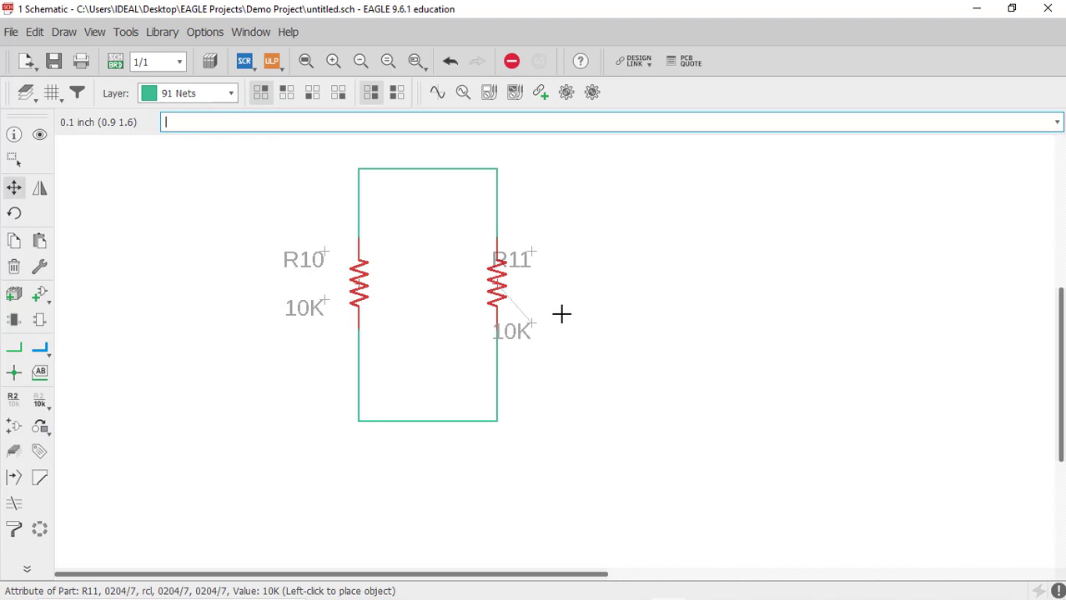
left_click(567, 305)
left_click(536, 245)
left_click(564, 246)
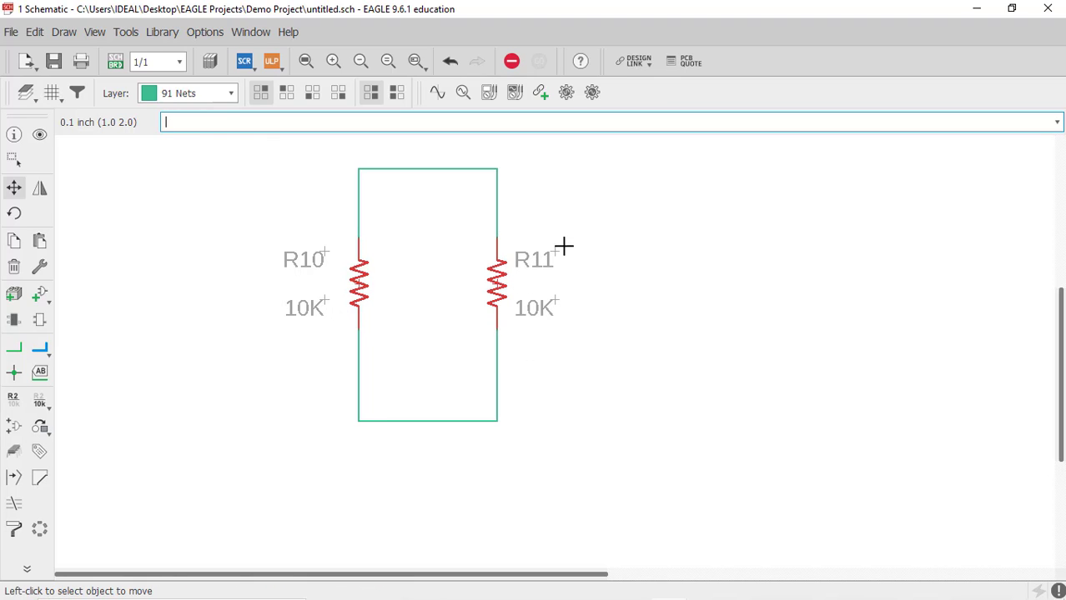
- Leave the Move command and switch to Adobe Acrobat Reader to view the LM2576 application diagram in LM2576 TI.pdf
key("ctrl+g")
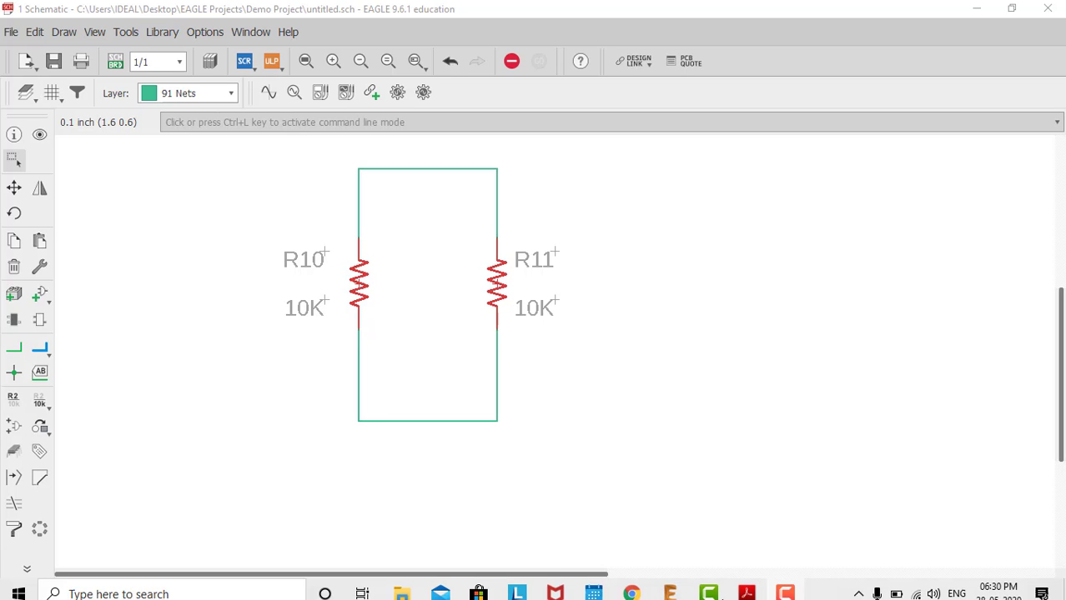
left_click(747, 587)
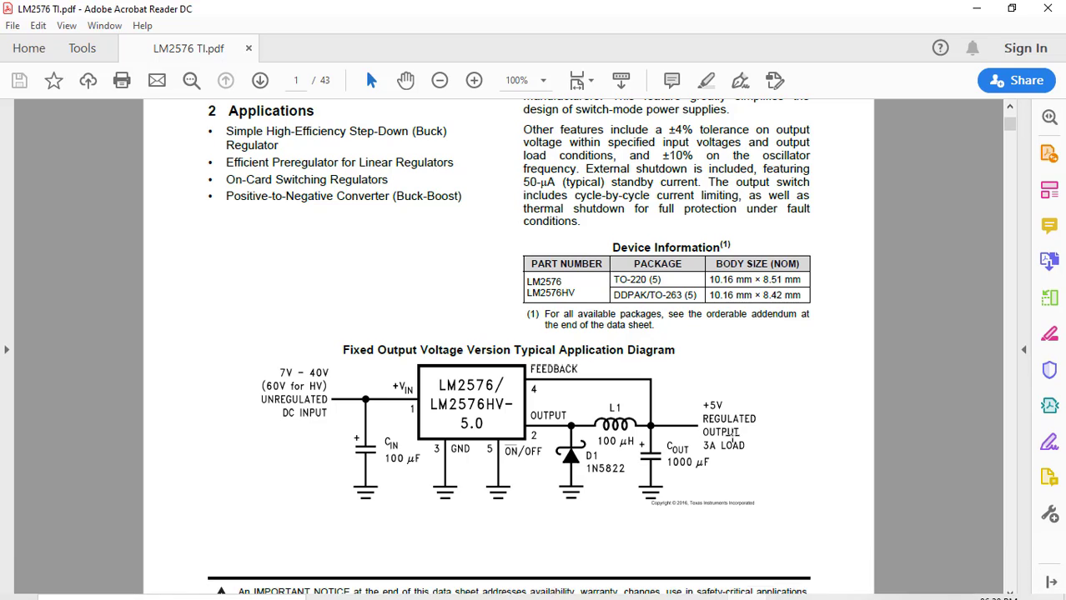